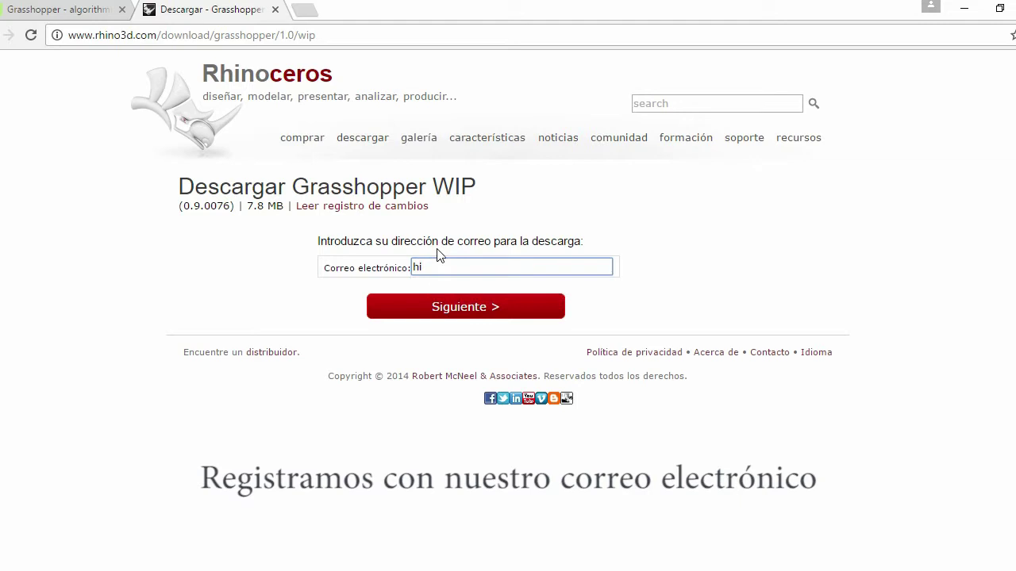
# Submit the autocompleted e-mail address and download the grasshopper_0.9.76.0.rhi installer
pyautogui.write('ol')
pyautogui.click(454, 288)
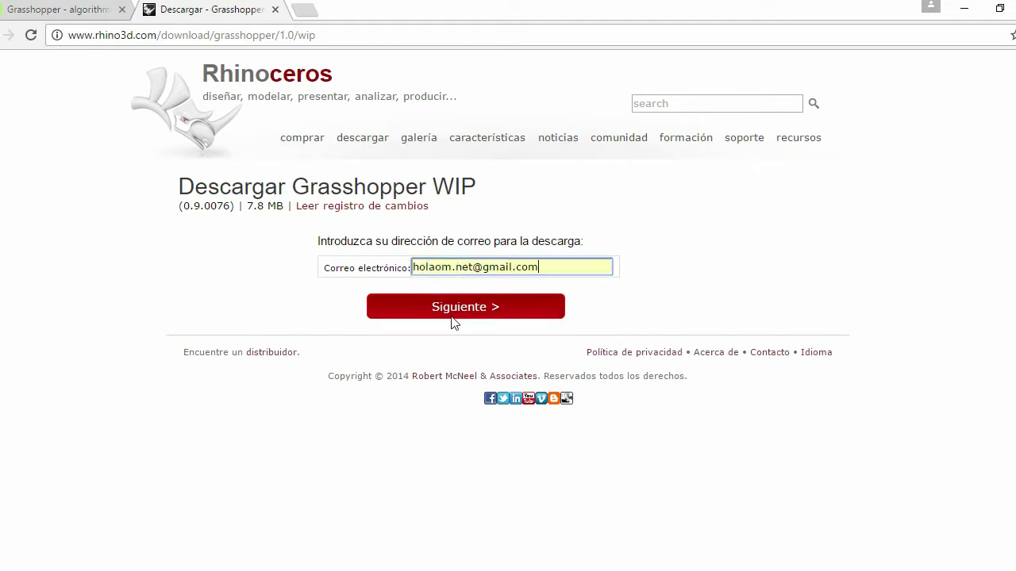
pyautogui.click(455, 316)
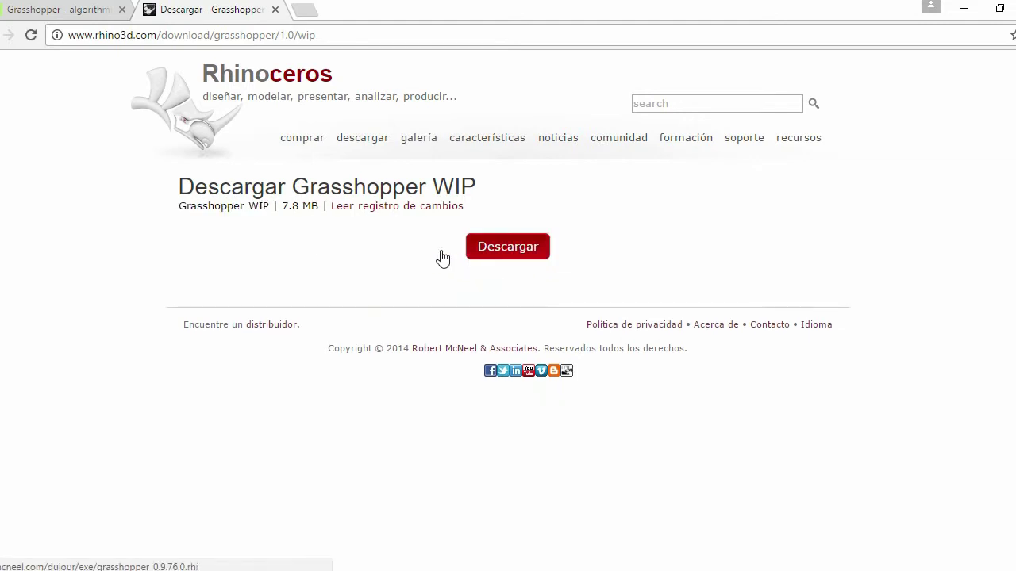
pyautogui.click(514, 259)
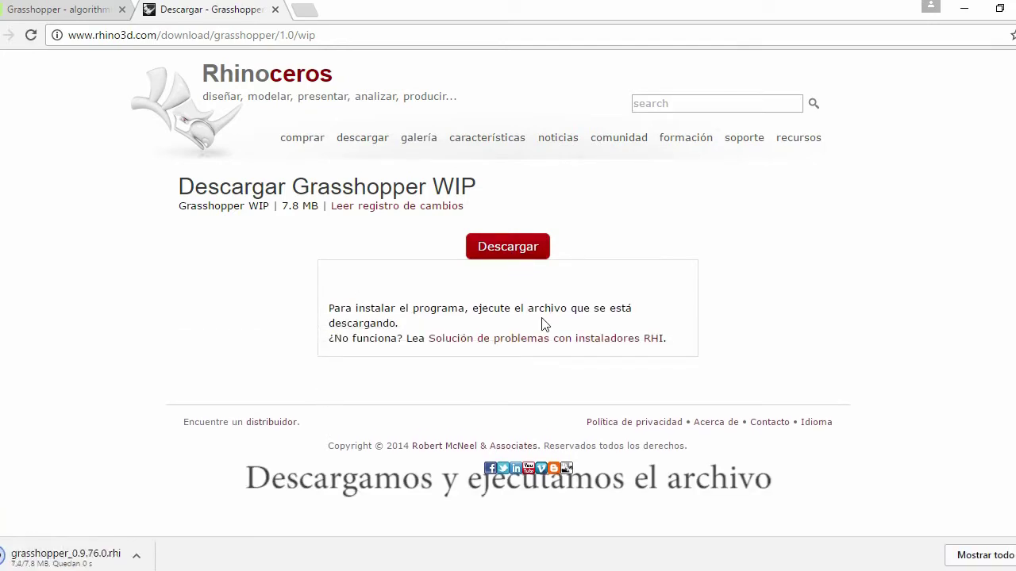
# Run the downloaded .rhi, install Grasshopper for Just Me, and close the installer
pyautogui.click(56, 560)
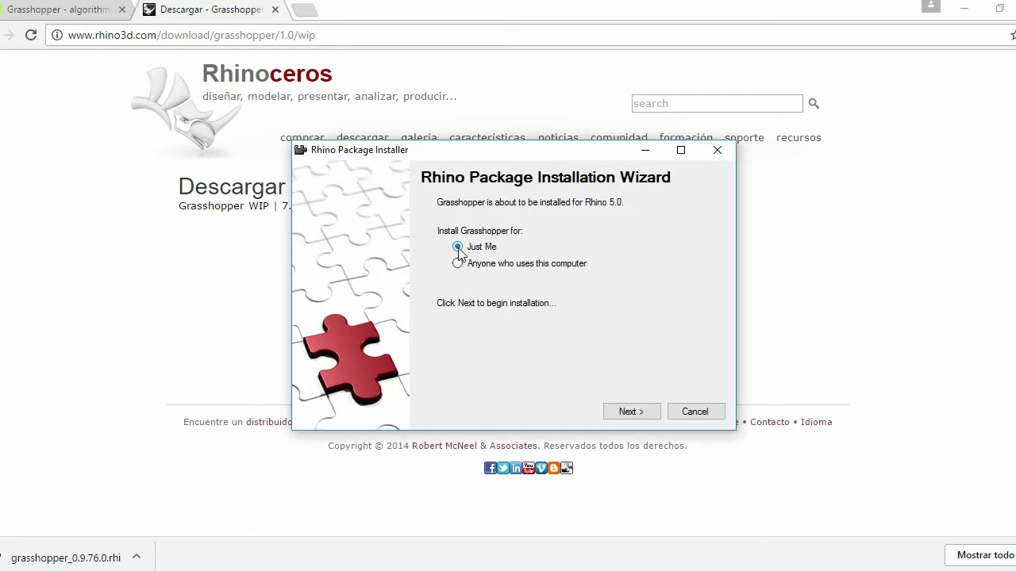
pyautogui.click(631, 411)
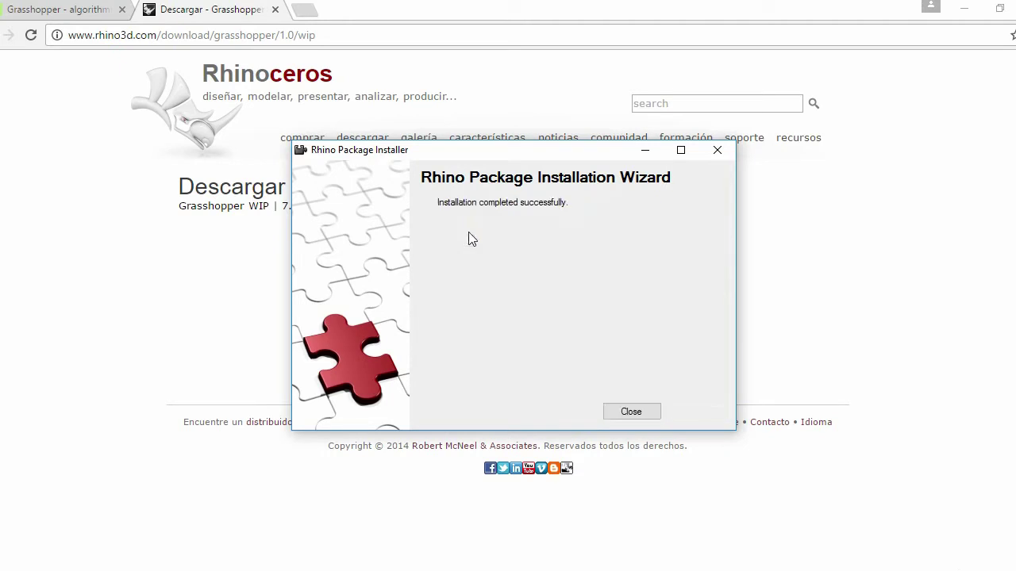
pyautogui.click(628, 412)
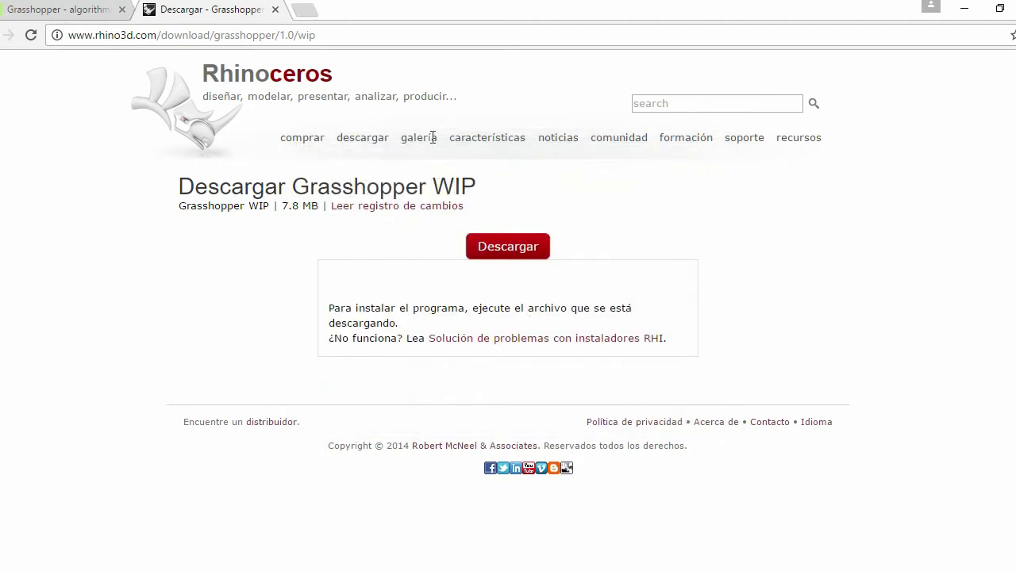
# Minimize Chrome and launch Rhinoceros 5 from its desktop icon
pyautogui.click(962, 11)
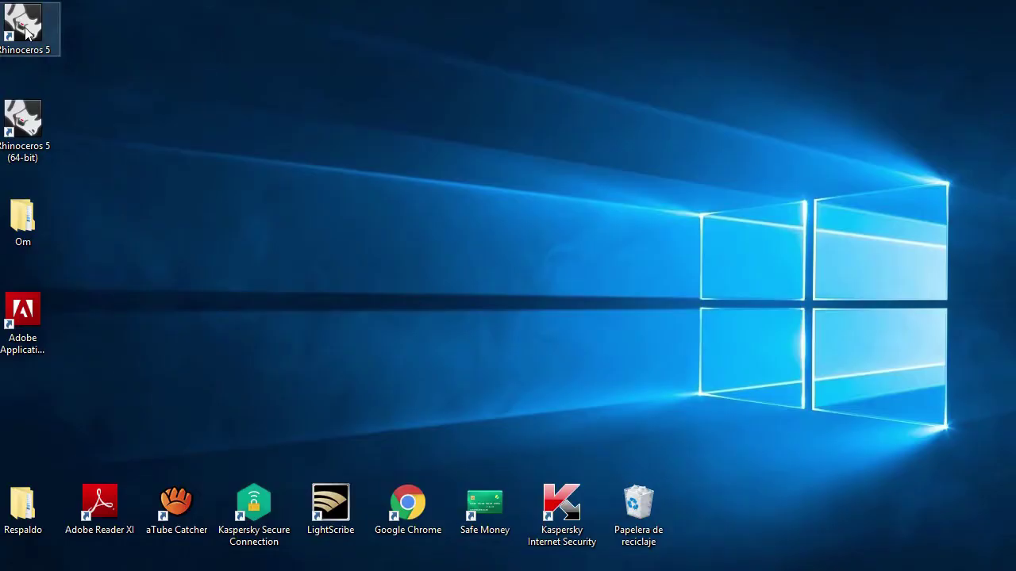
pyautogui.doubleClick(27, 32)
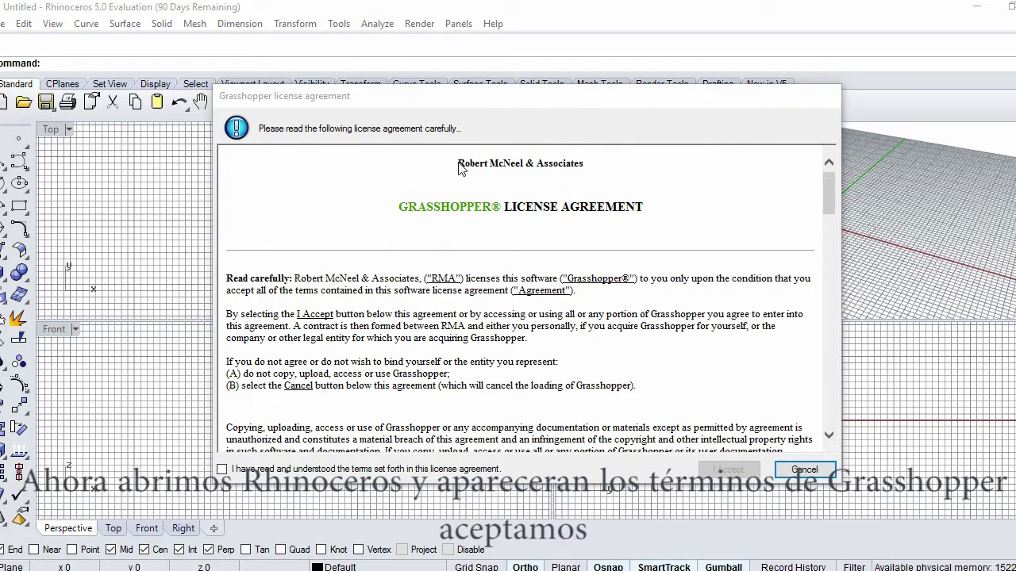
pyautogui.moveTo(659, 206); pyautogui.dragTo(351, 190)
pyautogui.click(353, 192)
# Accept the Grasshopper license agreement and run the Grasshopper command
pyautogui.scroll(-7, 472, 357)
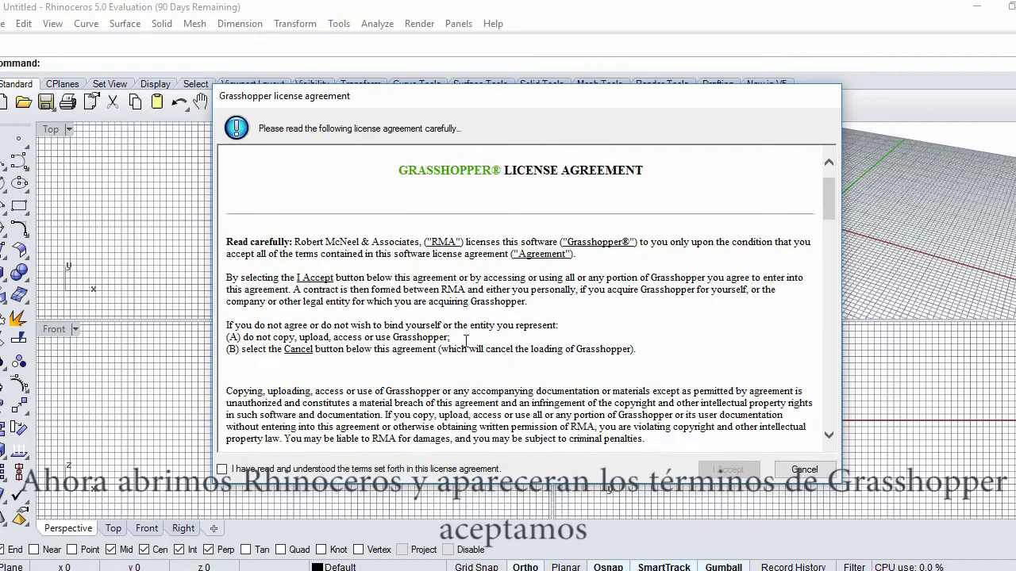
pyautogui.click(222, 470)
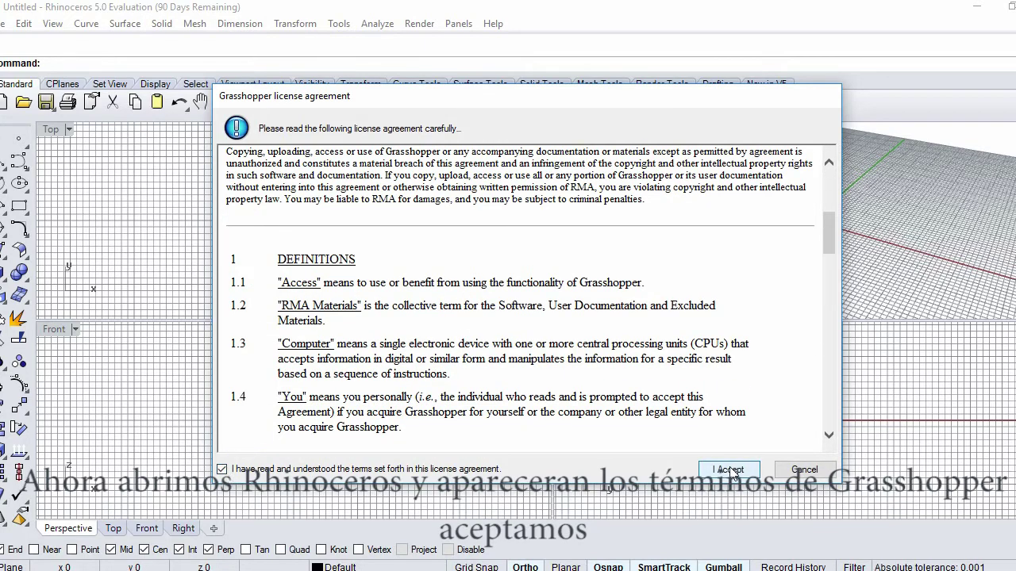
pyautogui.click(729, 469)
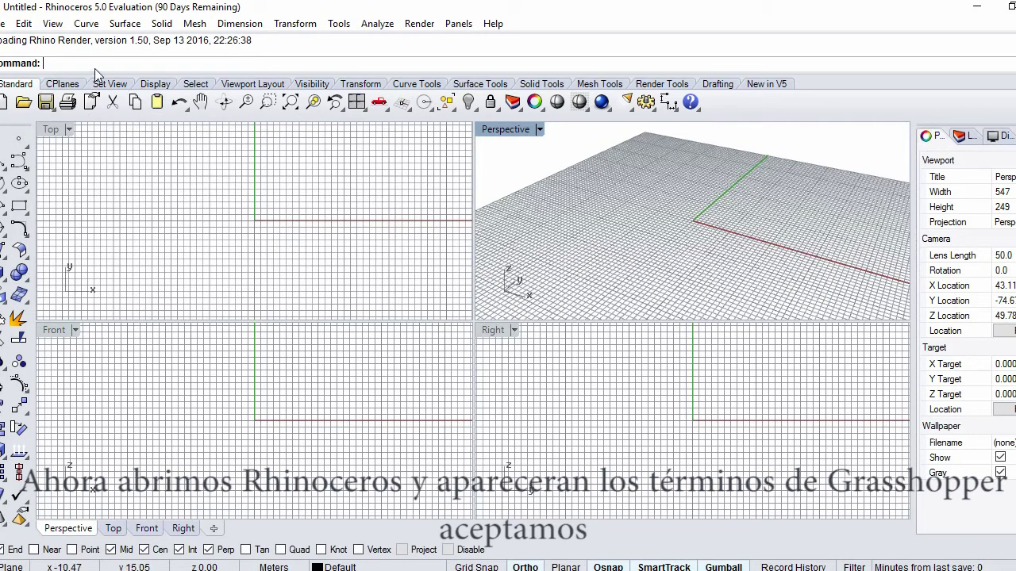
pyautogui.write('Gr')
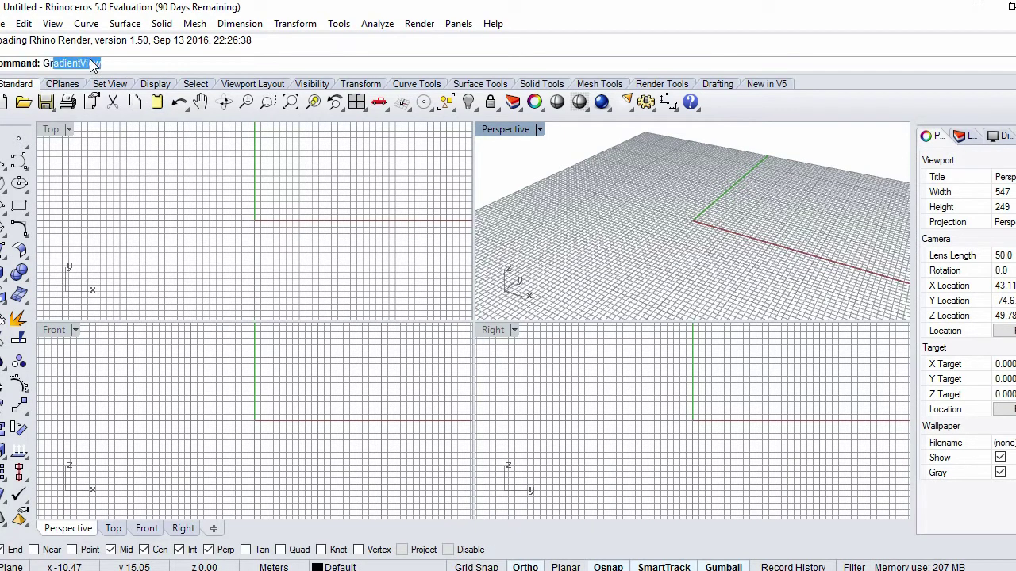
pyautogui.write('asshopper')
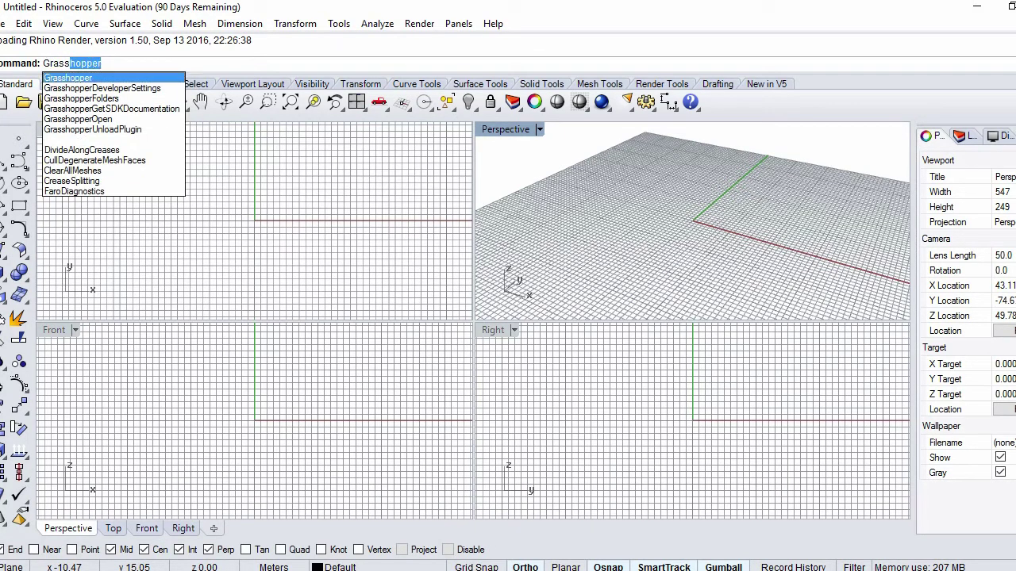
pyautogui.press('Return')
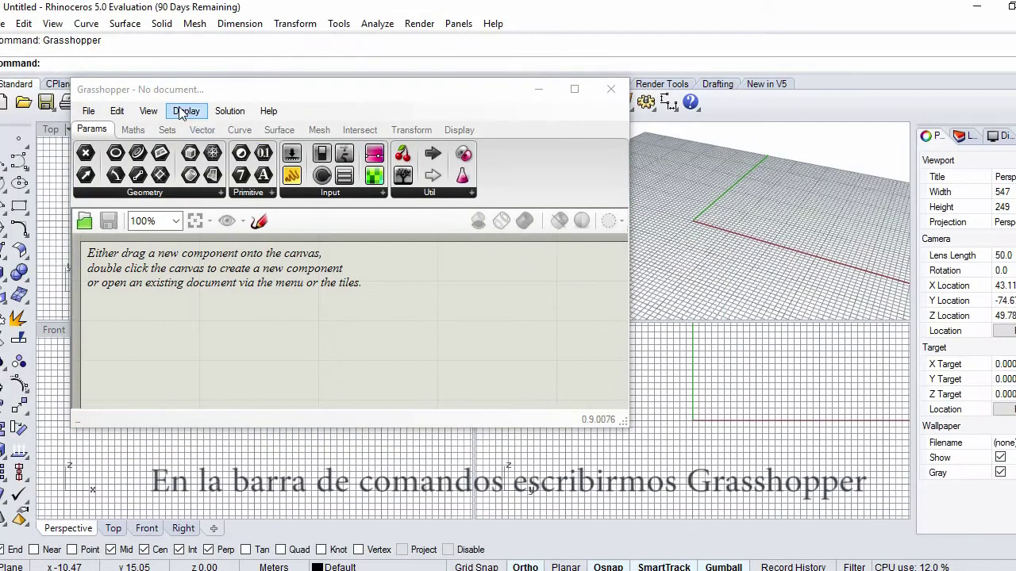
# Place a Point parameter from the Params tab on the canvas and view its options
pyautogui.moveTo(412, 89); pyautogui.dragTo(659, 86)
pyautogui.scroll(-2, 421, 328)
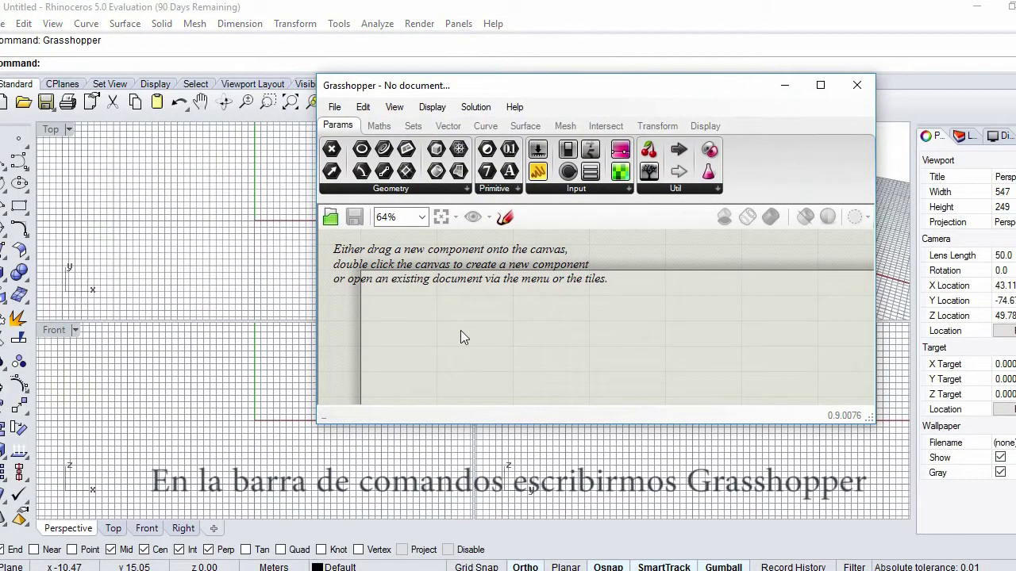
pyautogui.scroll(2, 439, 310)
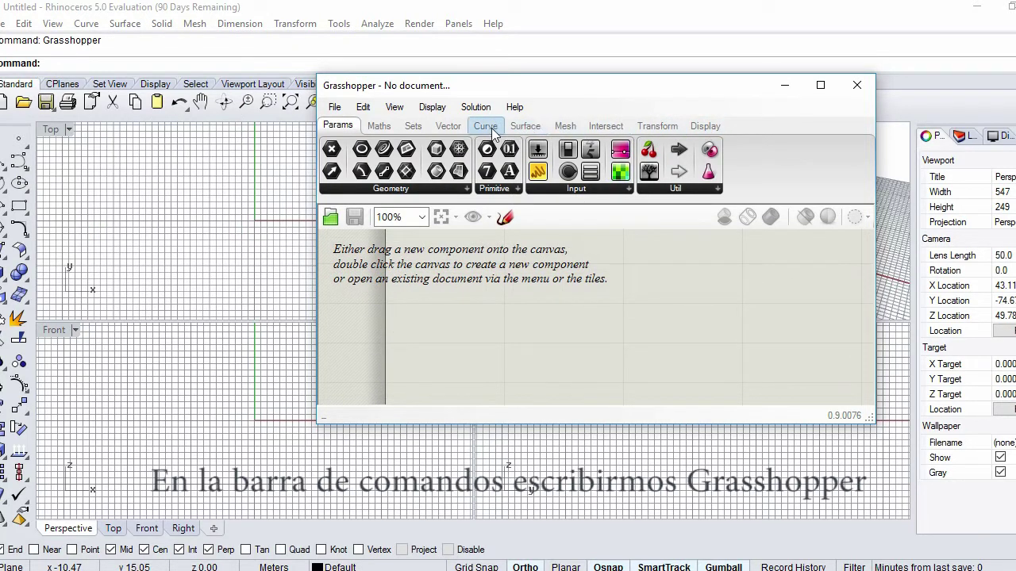
pyautogui.moveTo(331, 149); pyautogui.dragTo(476, 317)
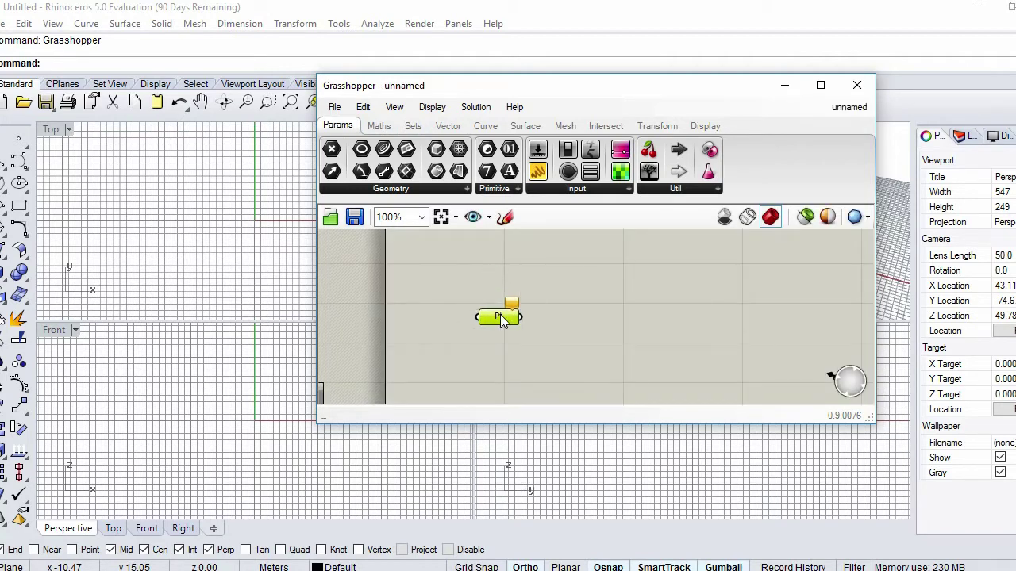
pyautogui.moveTo(711, 89); pyautogui.dragTo(634, 113)
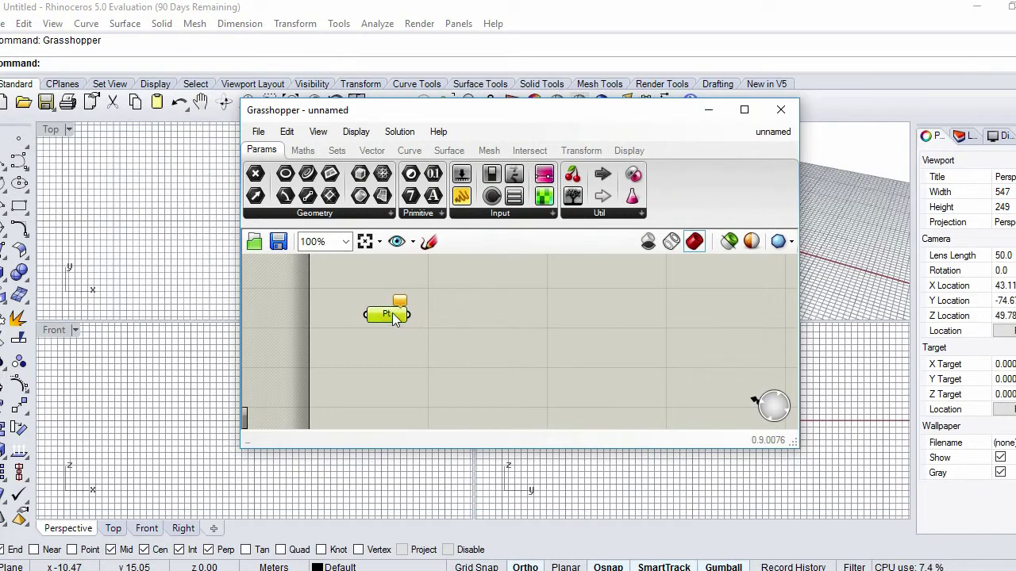
pyautogui.rightClick(394, 315)
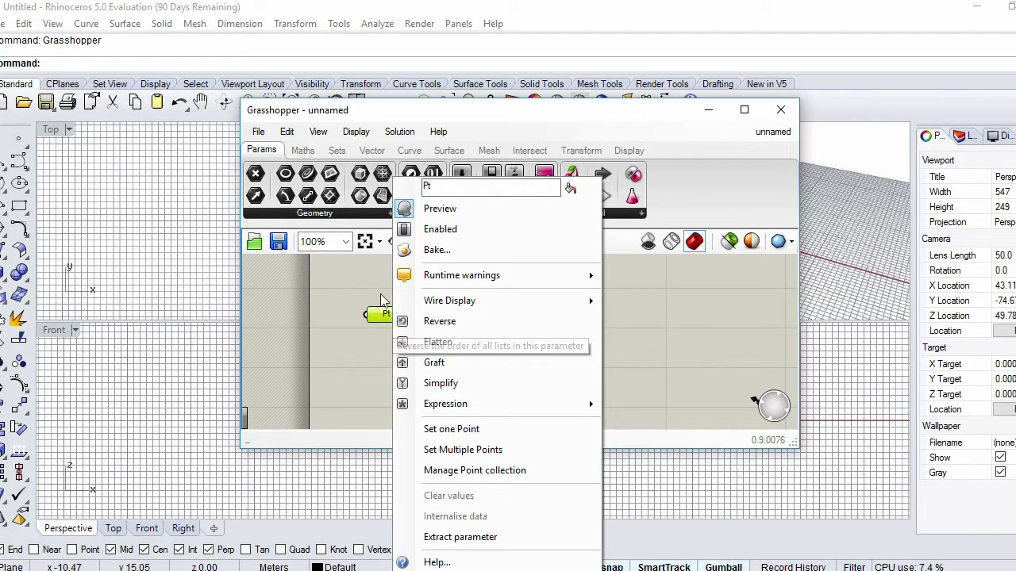
pyautogui.click(383, 299)
# Box-select the Pt parameter and delete it with Edit > Delete
pyautogui.moveTo(414, 338); pyautogui.dragTo(349, 285)
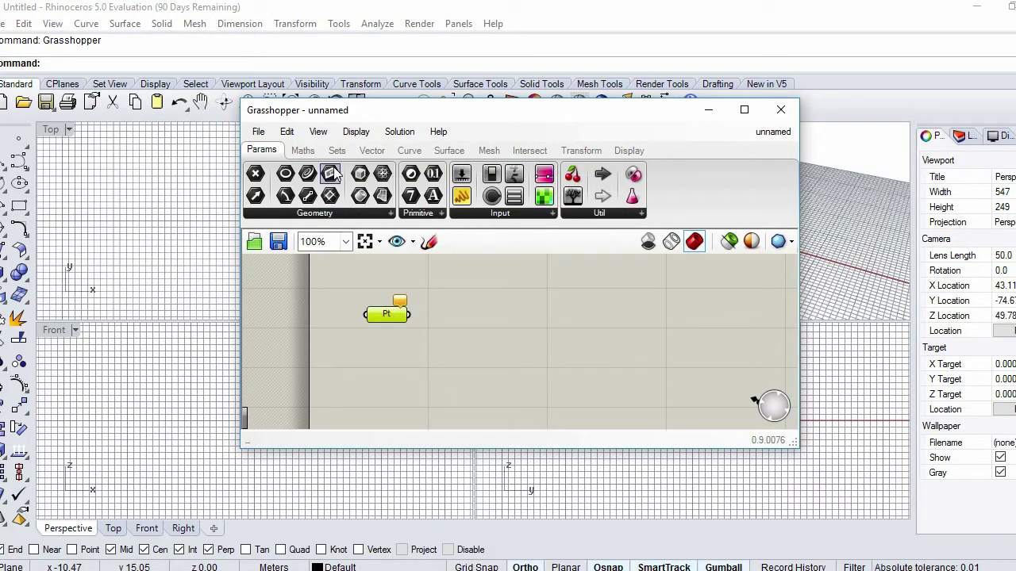
pyautogui.click(287, 132)
pyautogui.click(334, 300)
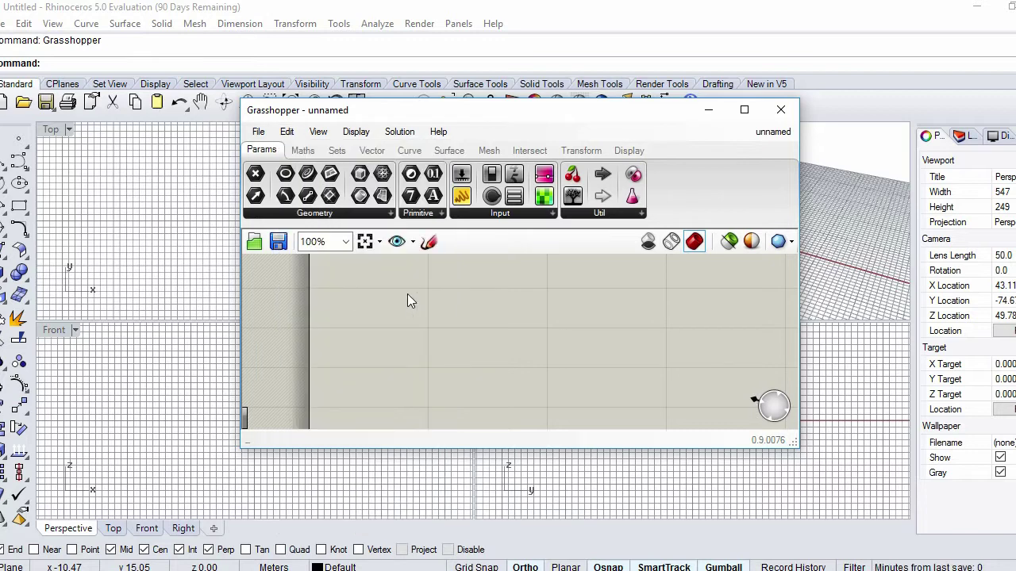
pyautogui.click(258, 132)
pyautogui.click(535, 342)
# Search Google for 'weaverbird' in a new Chrome tab
pyautogui.click(458, 488)
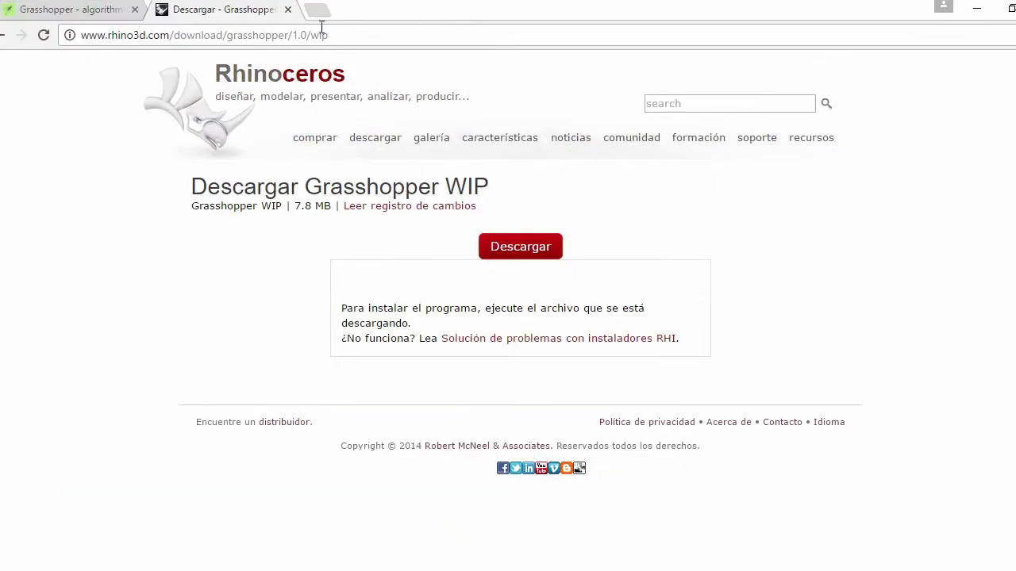
pyautogui.click(317, 8)
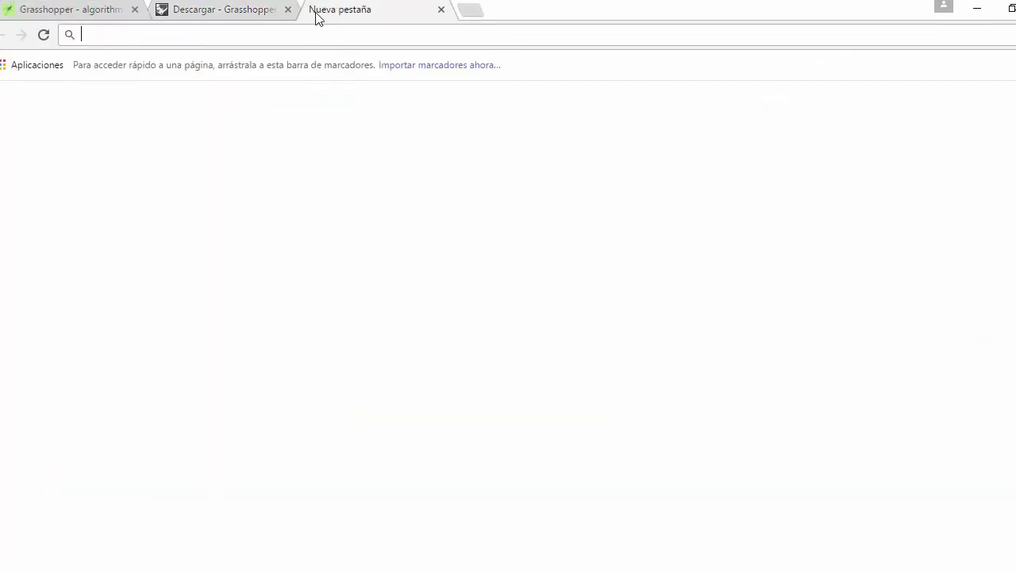
pyautogui.click(358, 315)
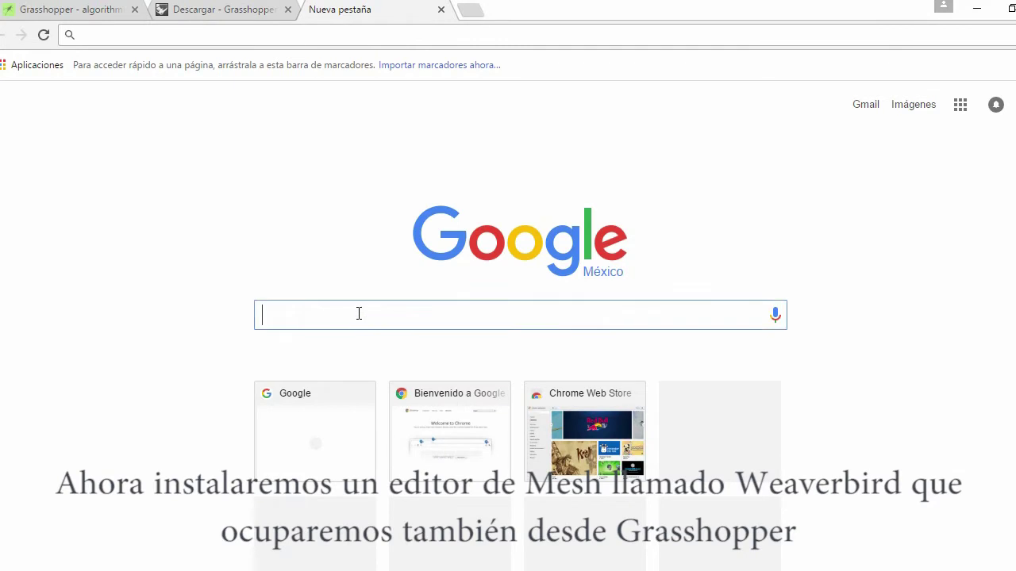
pyautogui.write('we')
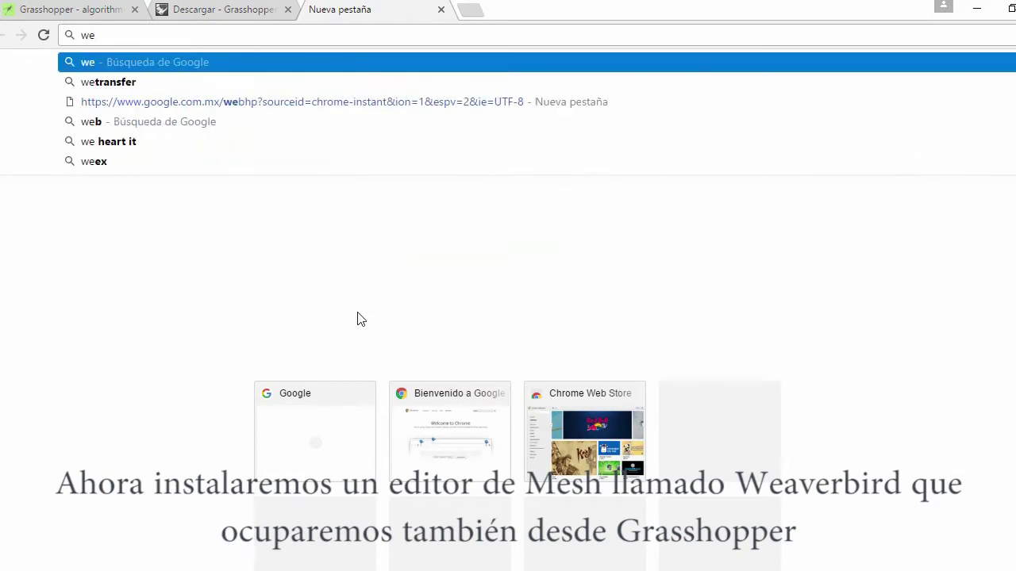
pyautogui.write('av')
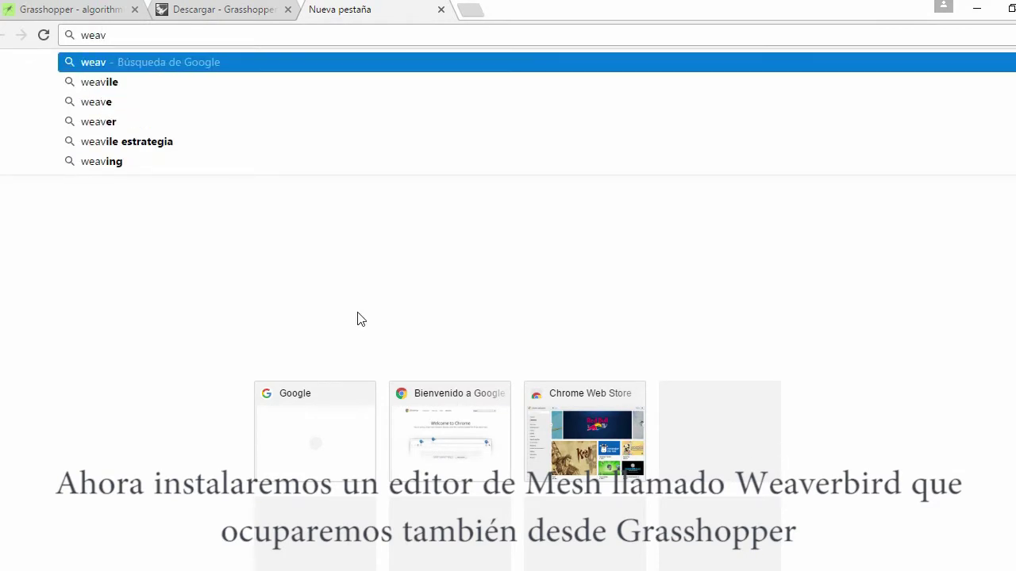
pyautogui.write('erbird')
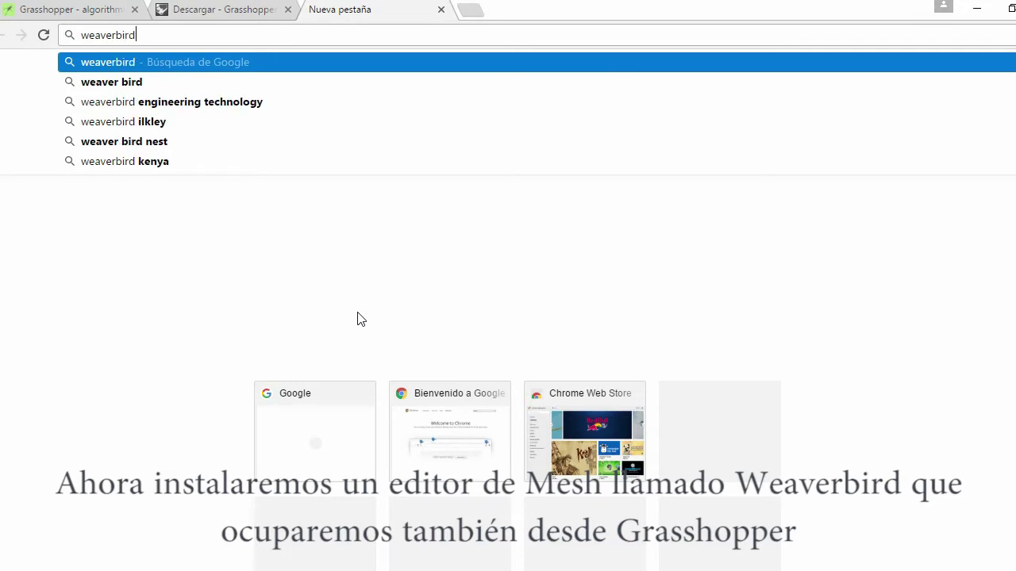
pyautogui.press('Return')
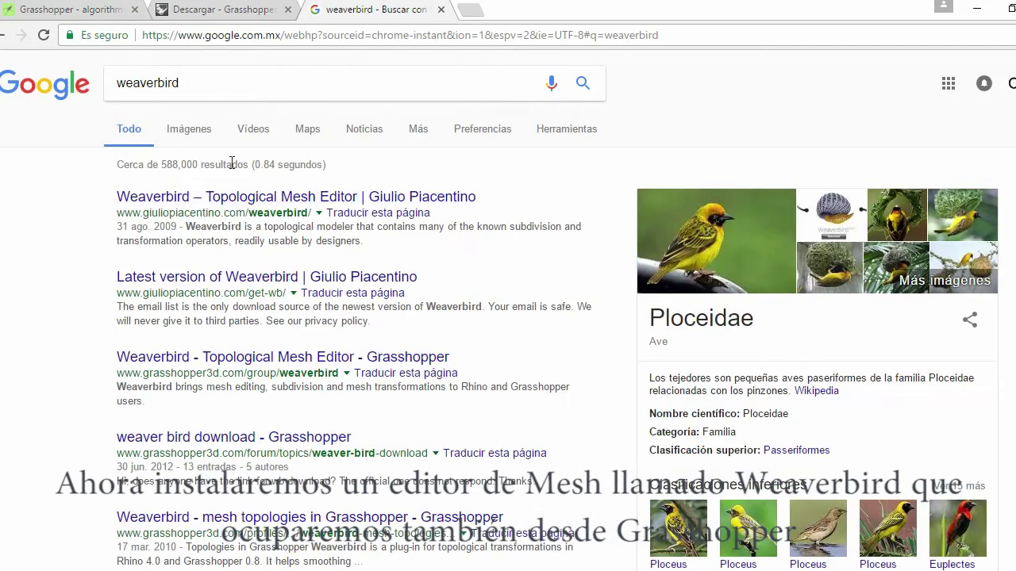
# Refine the search to 'weaver bird piacentino'
pyautogui.click(205, 95)
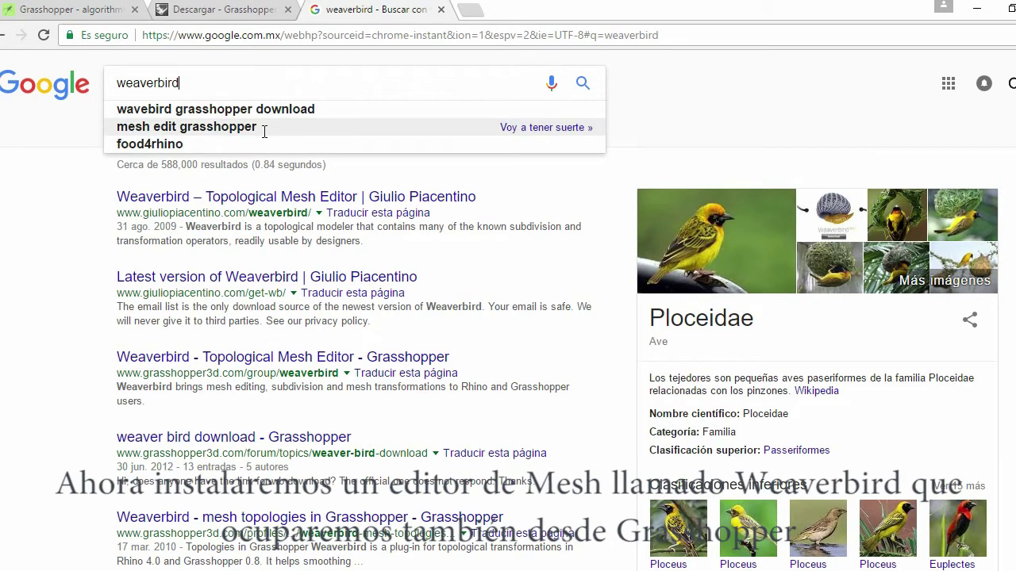
pyautogui.write('pia')
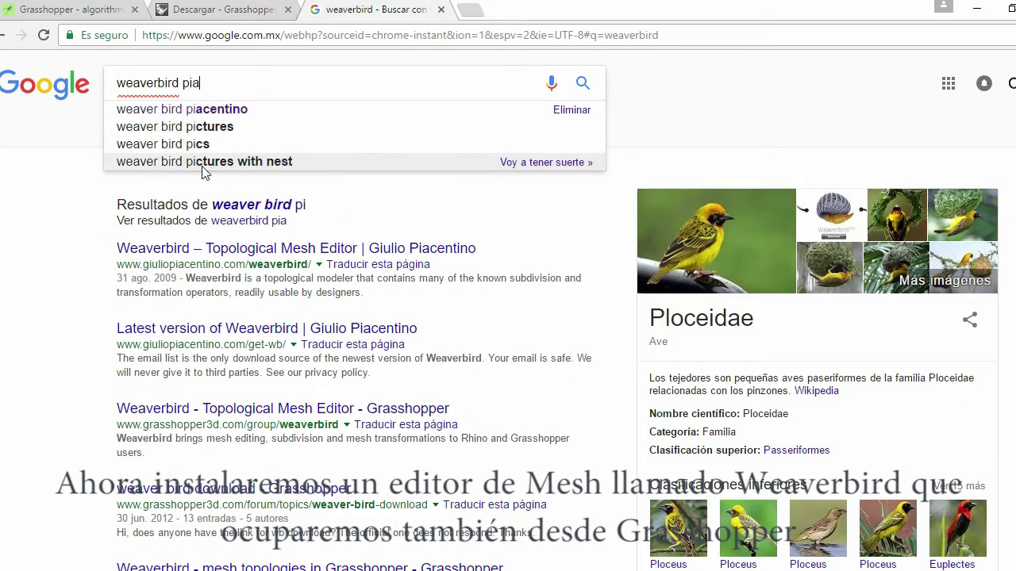
pyautogui.click(206, 111)
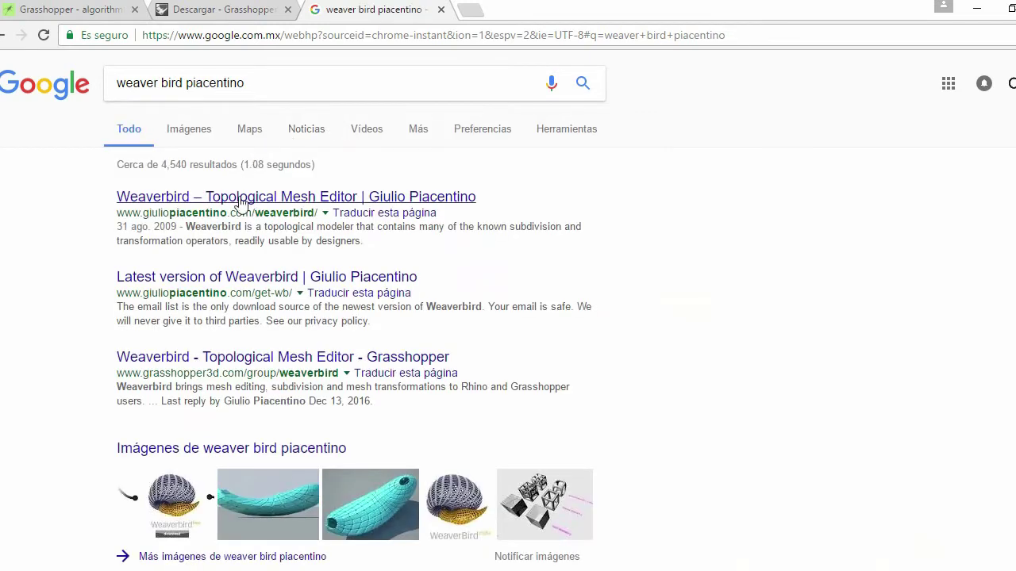
# Open the 'Weaverbird – Topological Mesh Editor' result and follow its download link
pyautogui.click(240, 198)
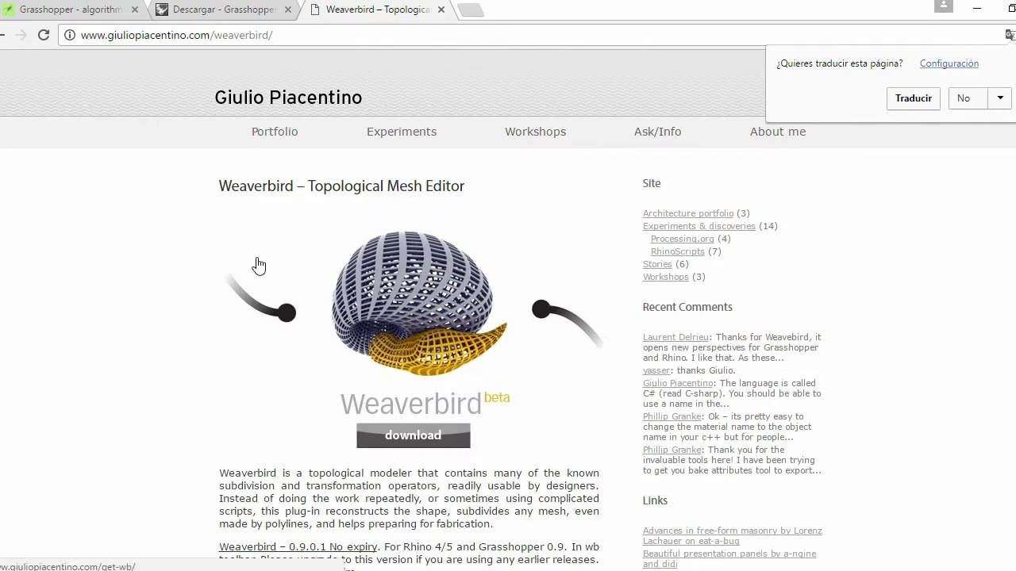
pyautogui.scroll(-2, 181, 238)
pyautogui.scroll(-1, 181, 238)
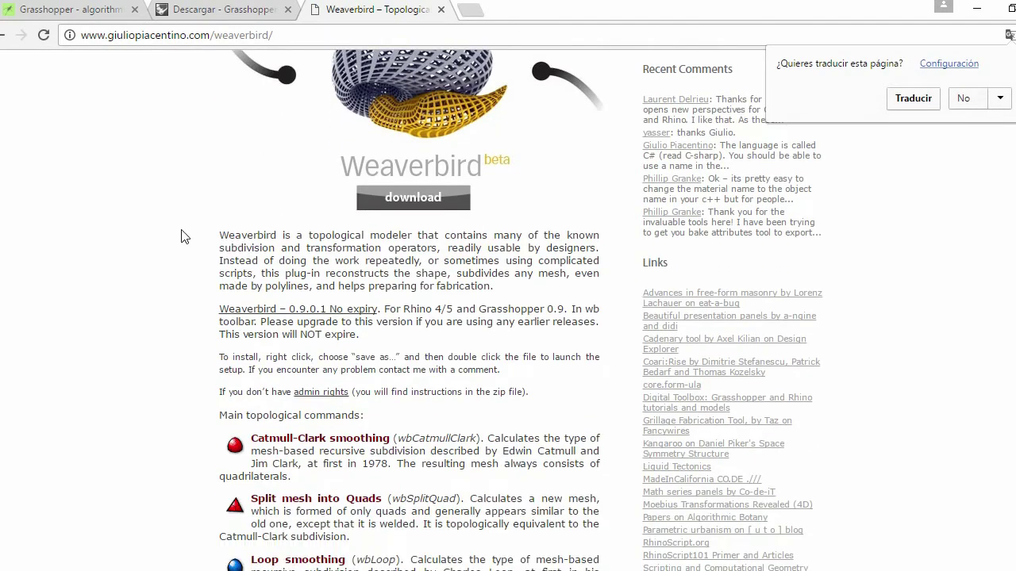
pyautogui.scroll(-1, 181, 238)
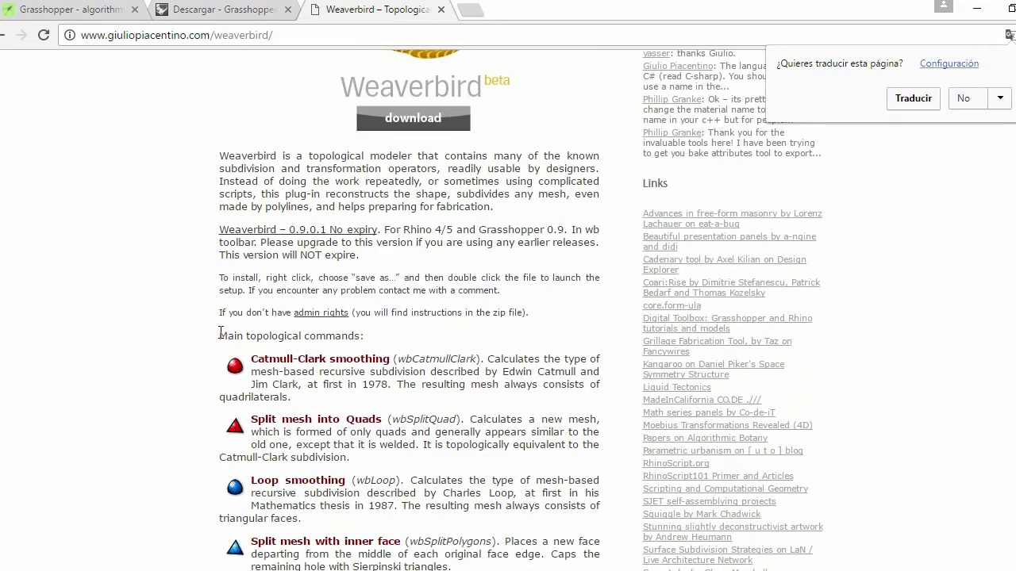
pyautogui.scroll(-5, 221, 331)
pyautogui.scroll(7, 300, 461)
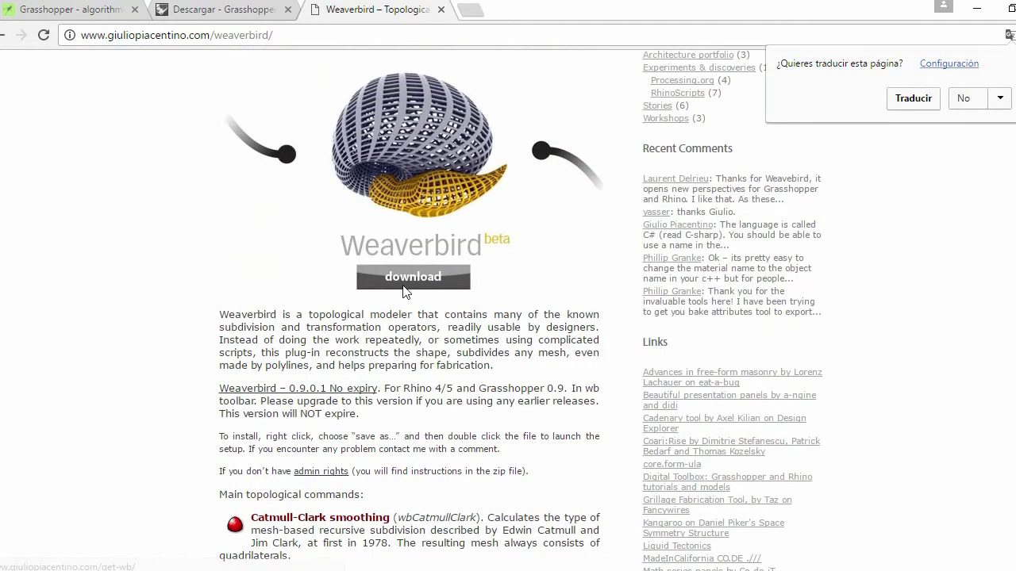
pyautogui.click(403, 291)
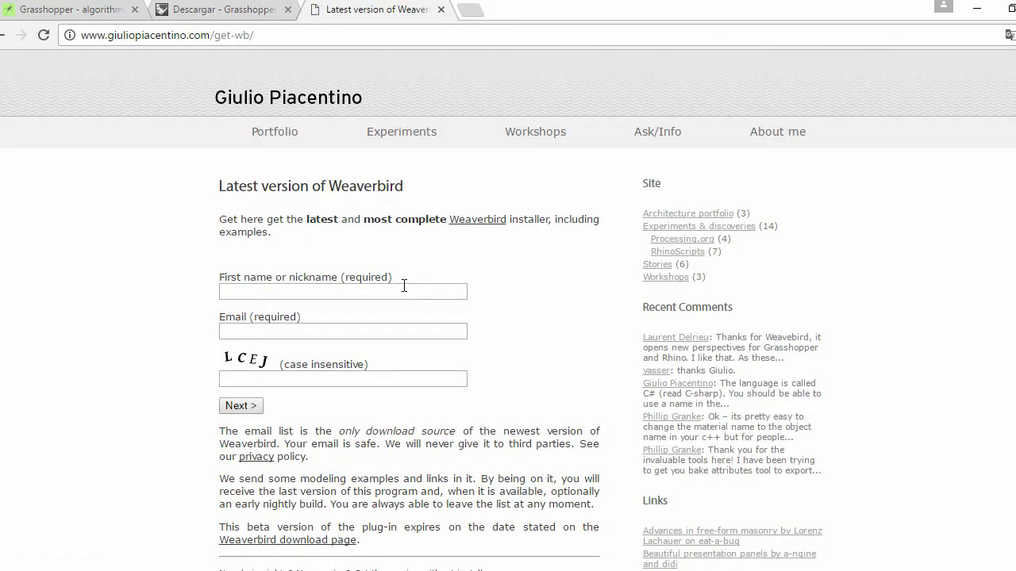
# Fill in first name, e-mail and captcha on the Weaverbird form and submit it
pyautogui.click(404, 289)
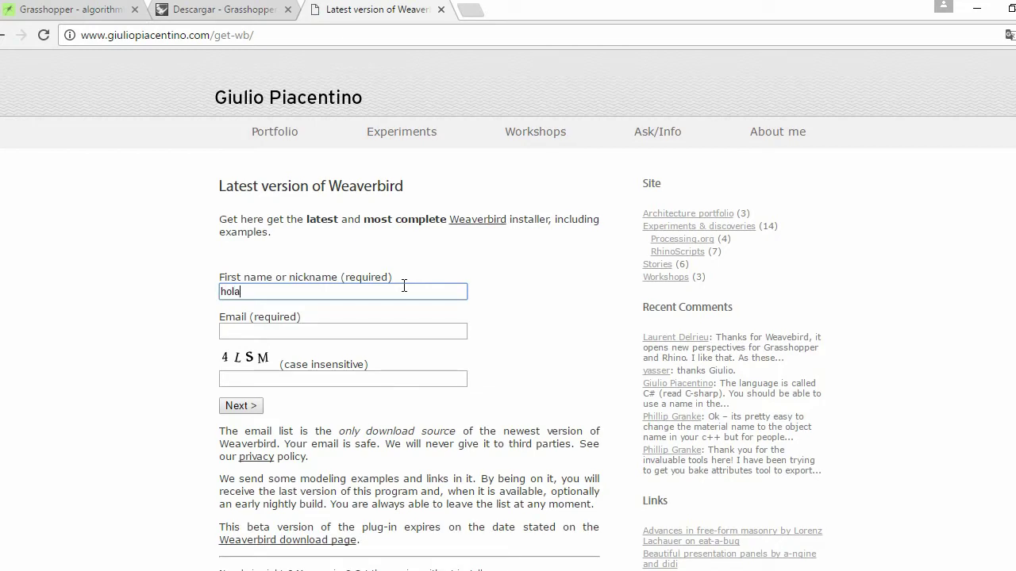
pyautogui.click(352, 335)
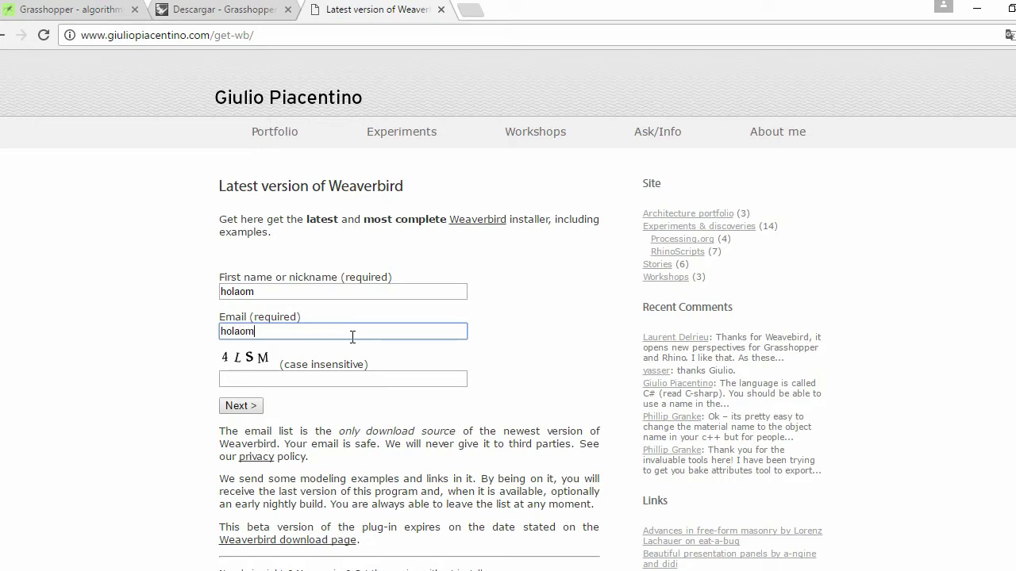
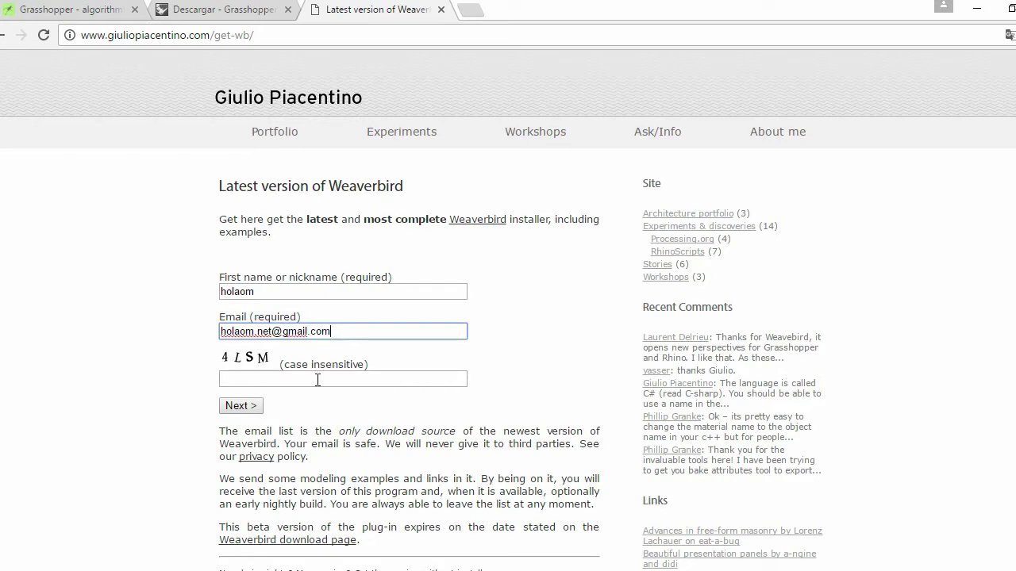
pyautogui.click(317, 381)
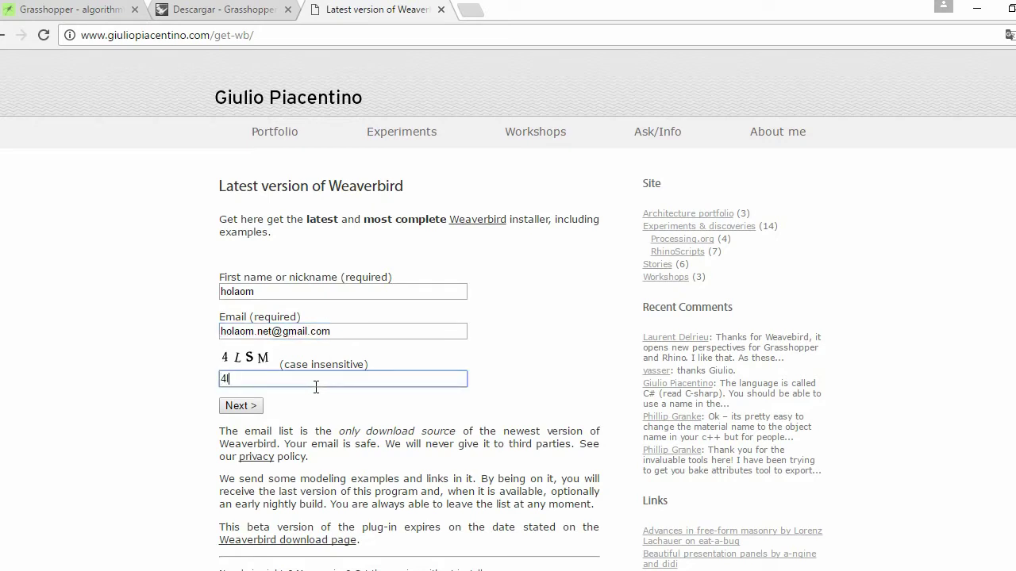
pyautogui.write('4lsm')
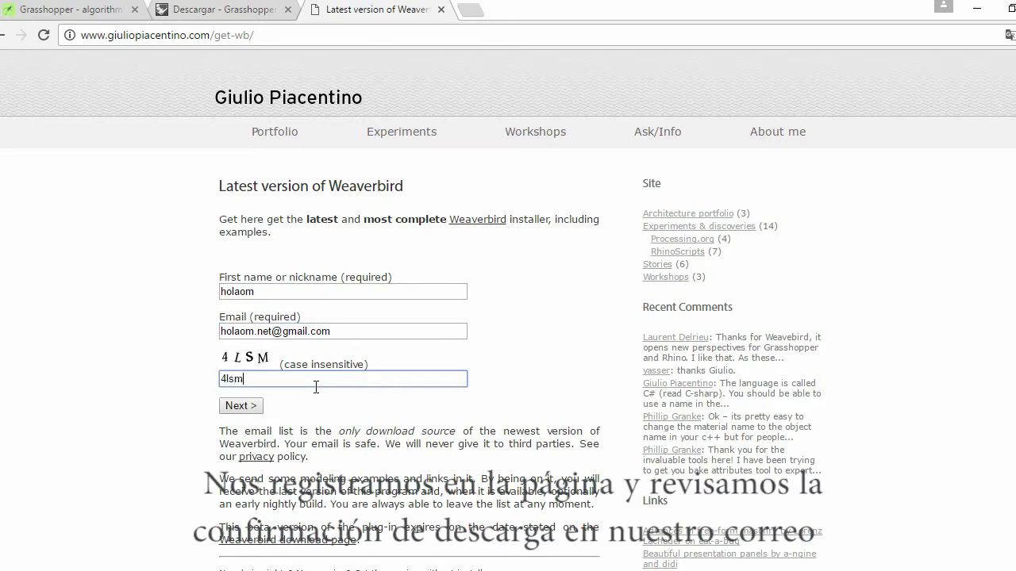
pyautogui.click(241, 405)
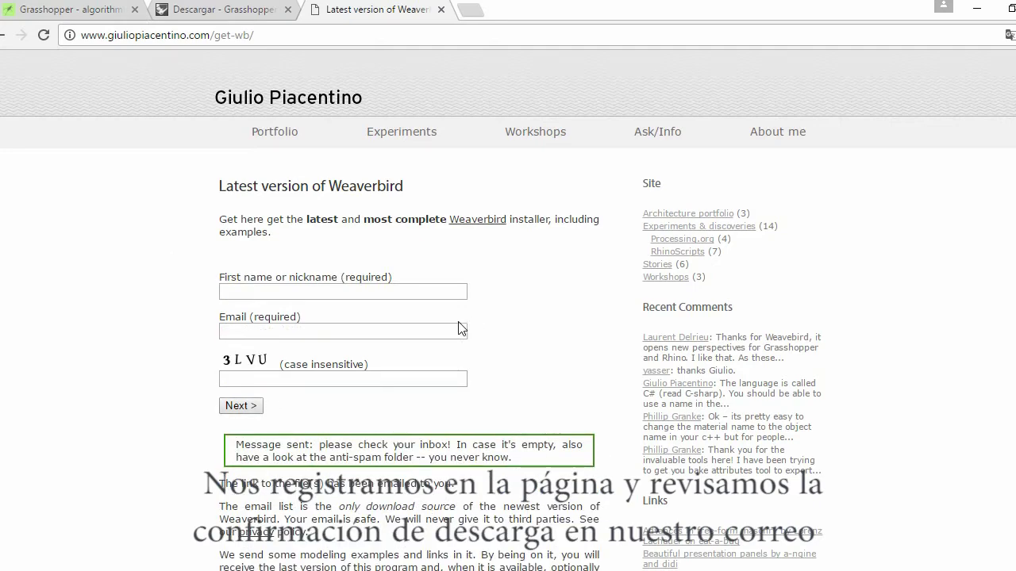
pyautogui.moveTo(452, 444); pyautogui.dragTo(546, 458)
pyautogui.click(545, 458)
# Search Google for 'gmail' in a new tab
pyautogui.click(470, 11)
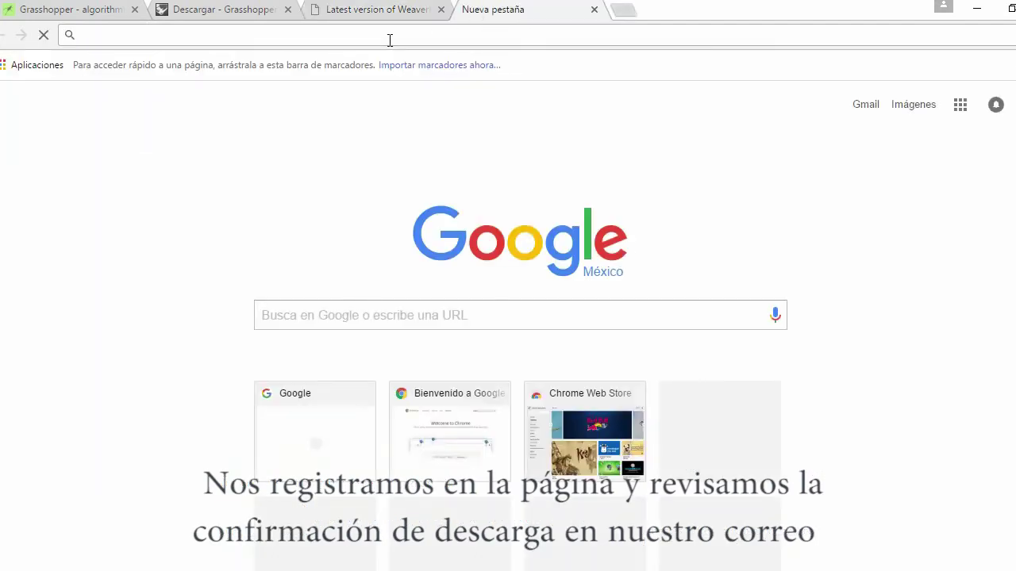
pyautogui.click(341, 314)
pyautogui.write('gmail')
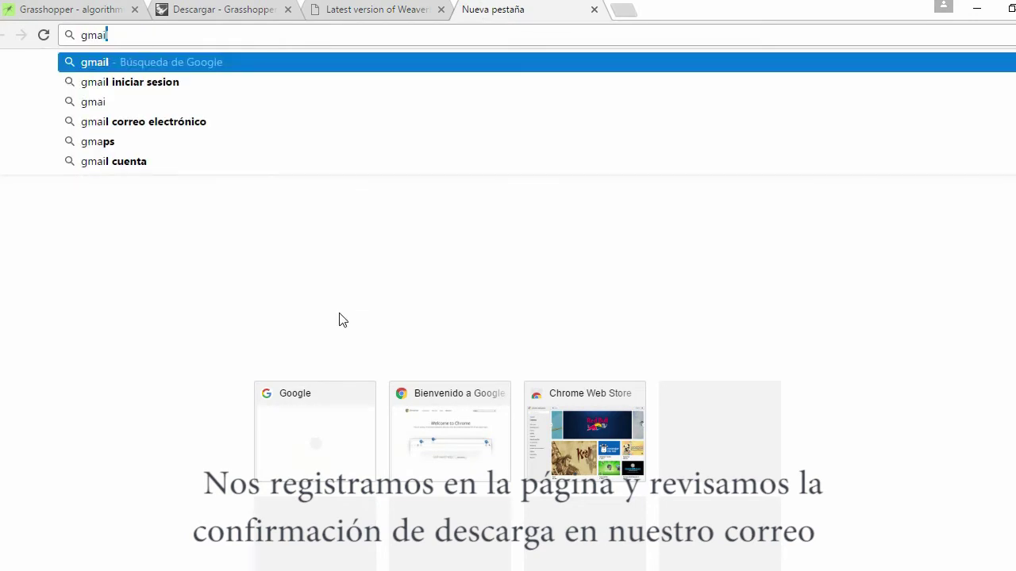
pyautogui.press('Return')
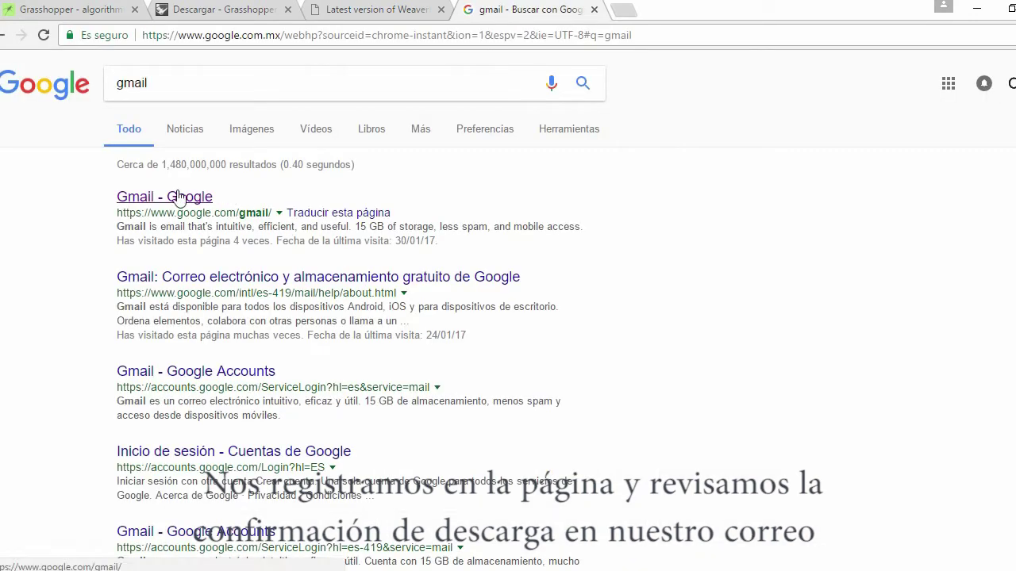
# Open Gmail from the results and open the 'Weaverbird download link' message
pyautogui.click(179, 197)
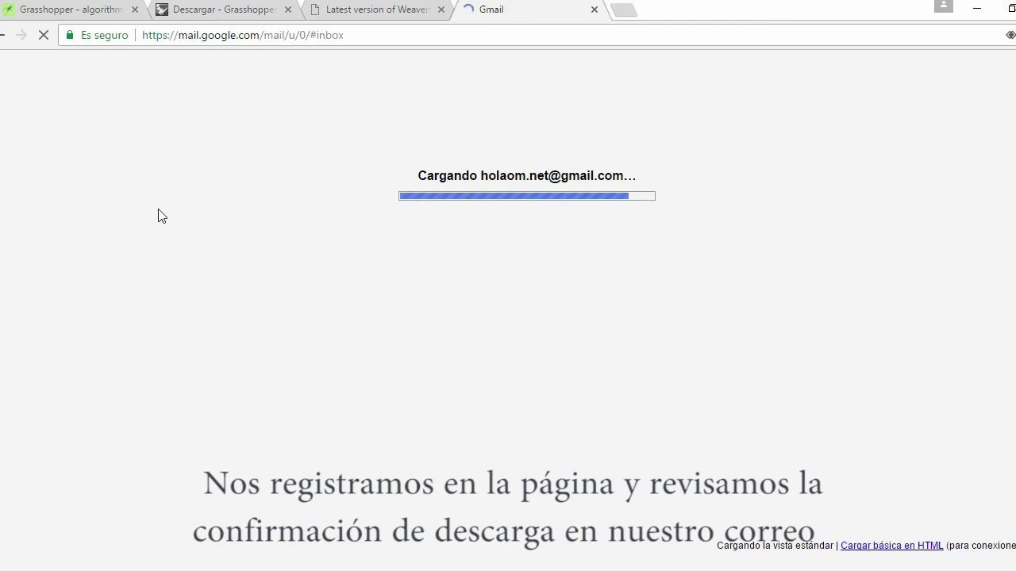
pyautogui.scroll(-3, 159, 215)
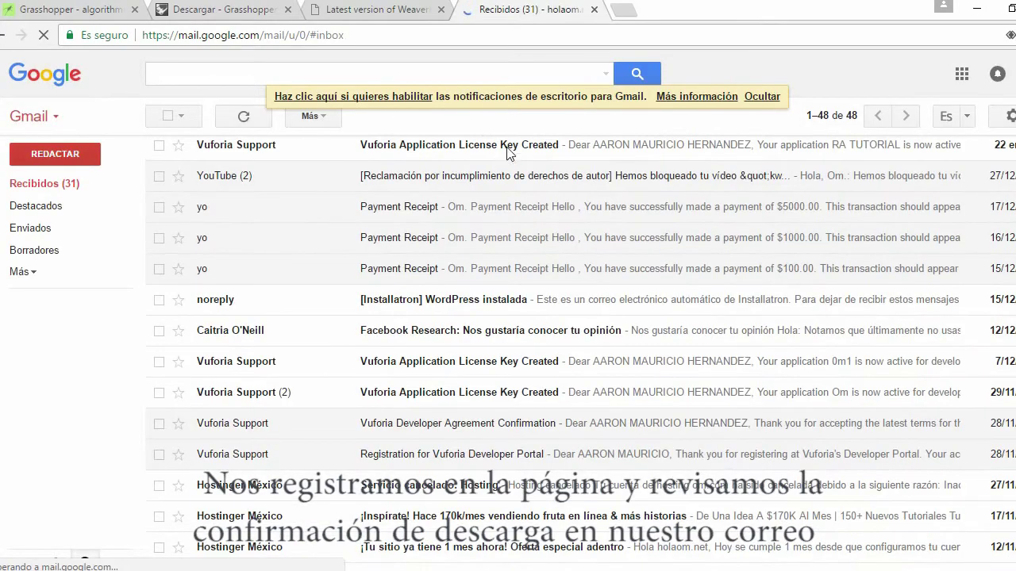
pyautogui.scroll(2, 508, 153)
pyautogui.click(508, 152)
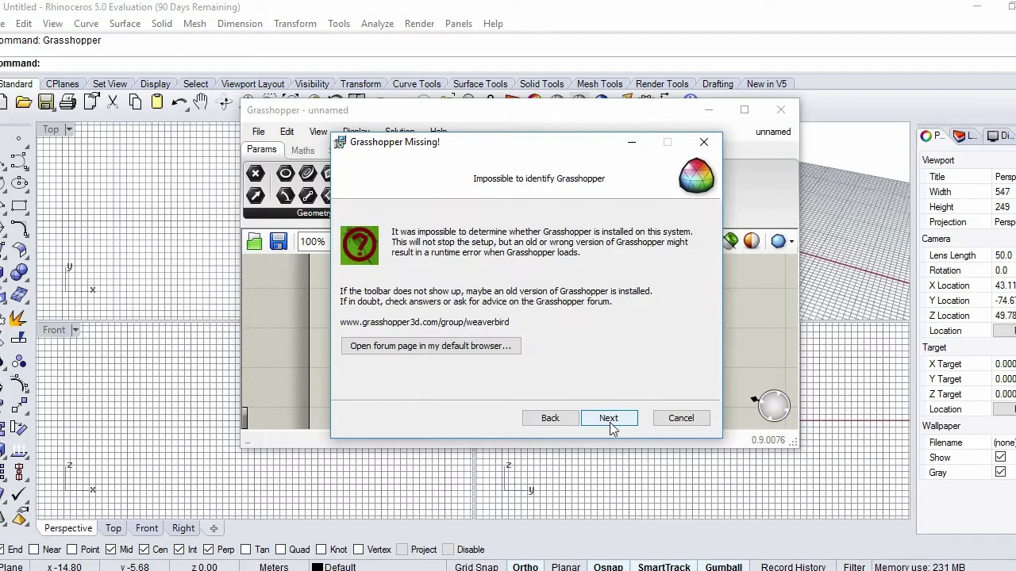
# Run Weaverbird Setup accepting the licence, finish the install, and close the Examples folder
pyautogui.click(609, 418)
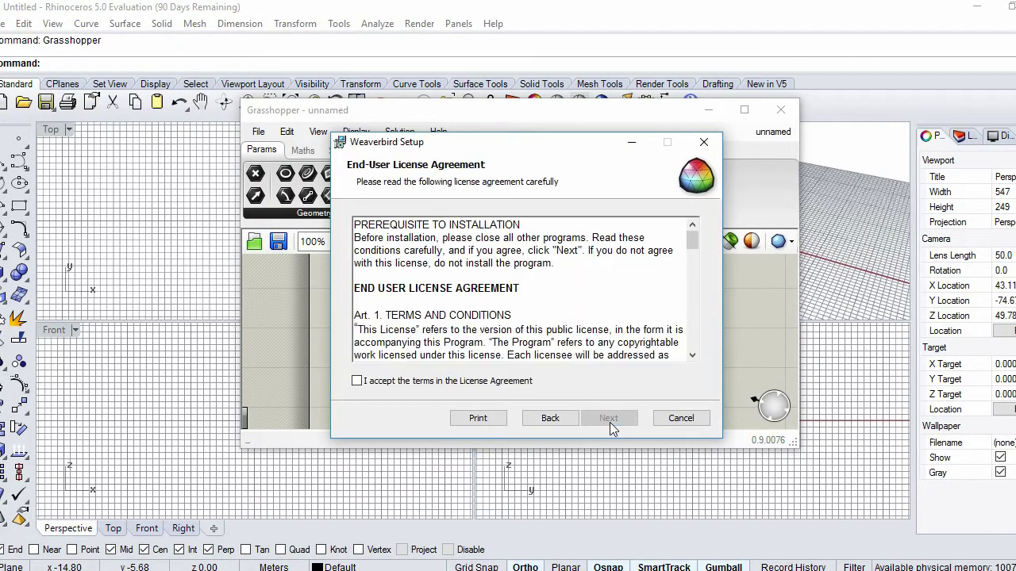
pyautogui.click(357, 382)
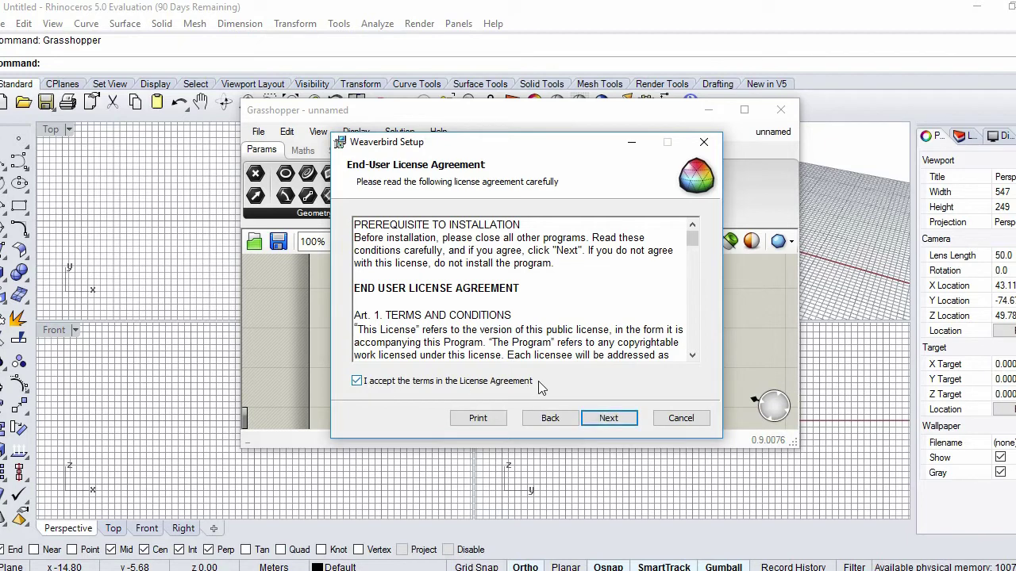
pyautogui.click(608, 419)
pyautogui.click(608, 423)
pyautogui.click(611, 420)
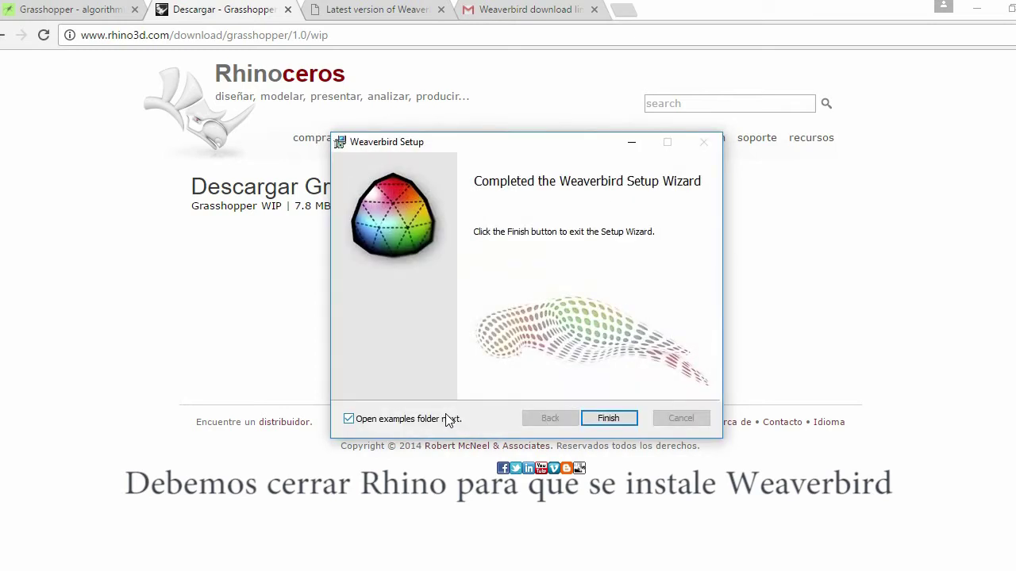
pyautogui.click(608, 419)
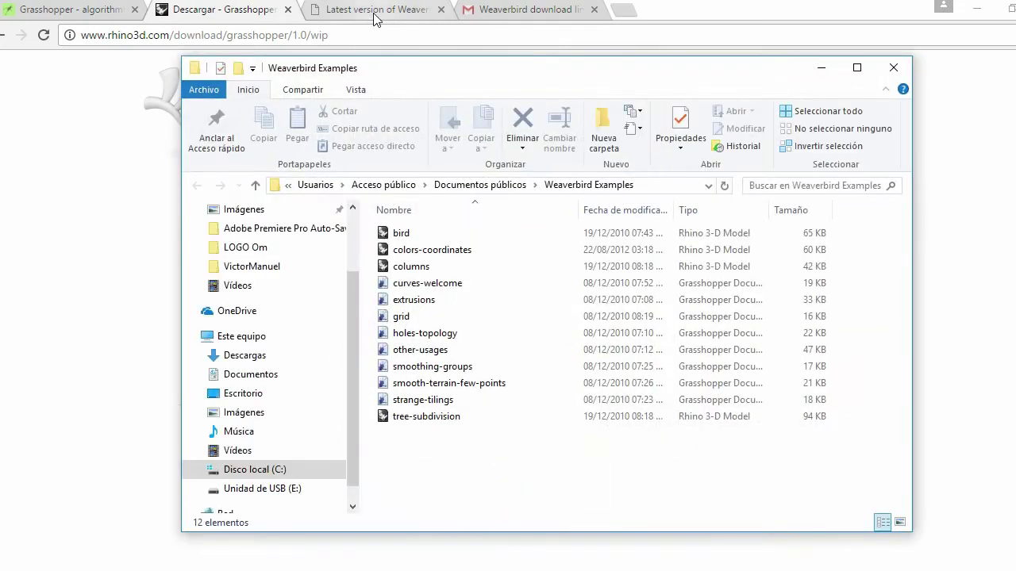
pyautogui.moveTo(493, 467); pyautogui.dragTo(399, 226)
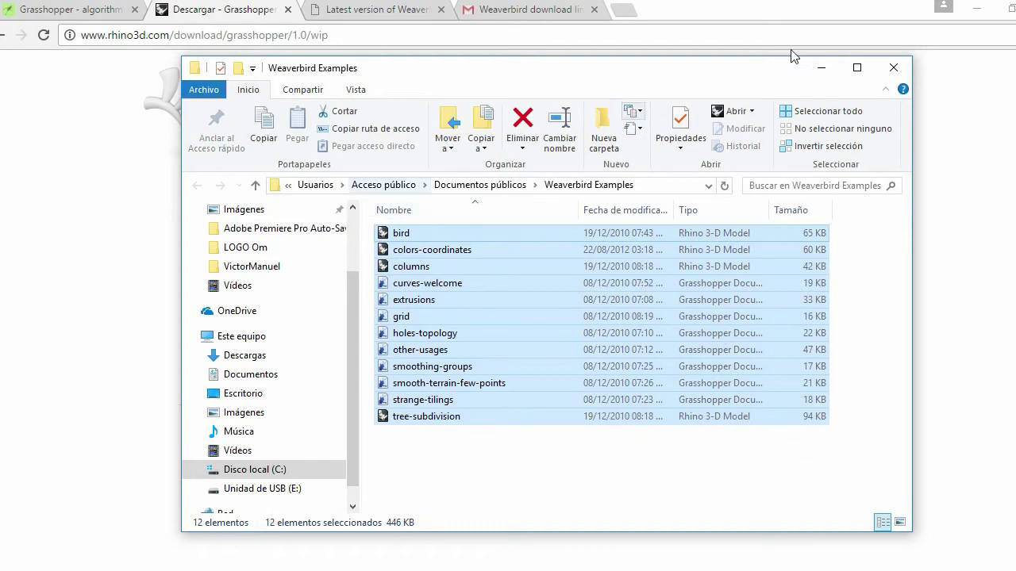
pyautogui.click(893, 67)
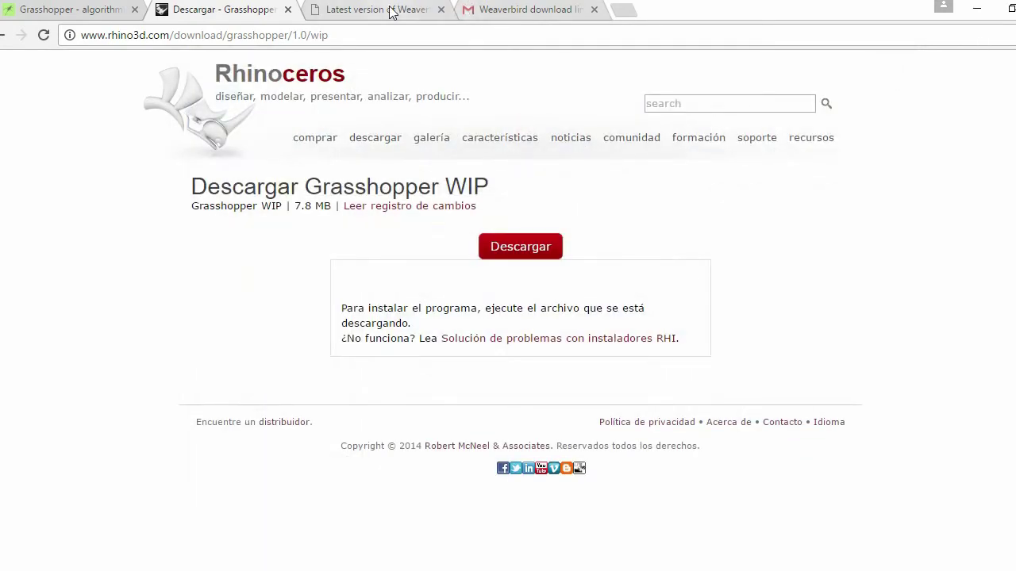
# Search Google for 'food4rhino' from the address bar
pyautogui.click(388, 10)
pyautogui.click(283, 37)
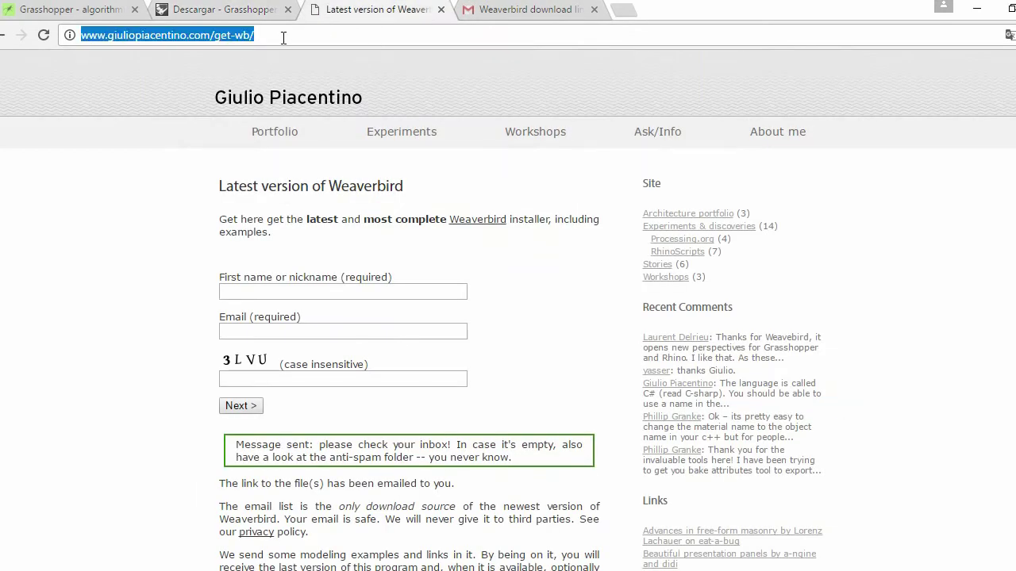
pyautogui.write('food')
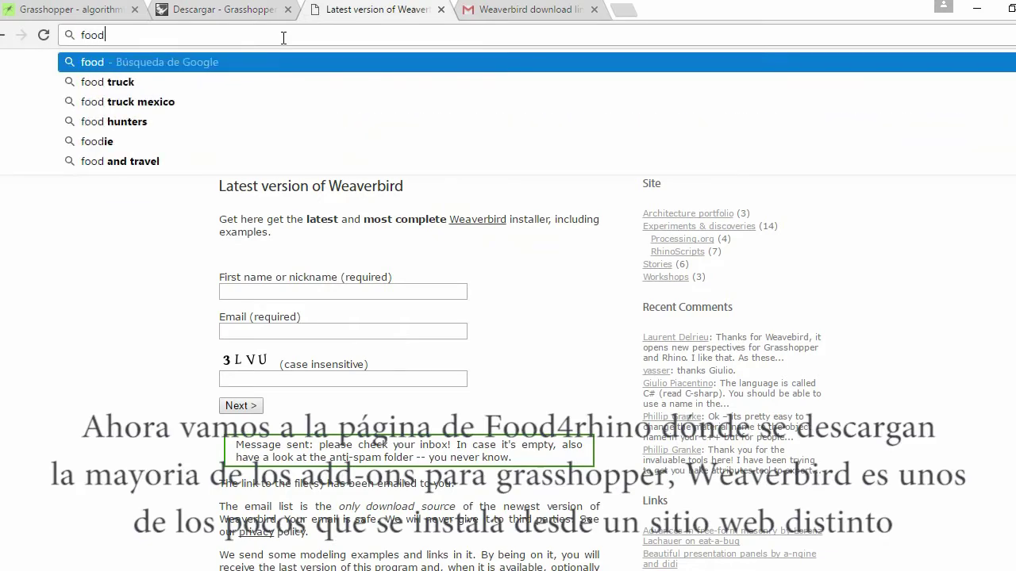
pyautogui.write('4rhino')
pyautogui.press('Escape')
pyautogui.press('Return')
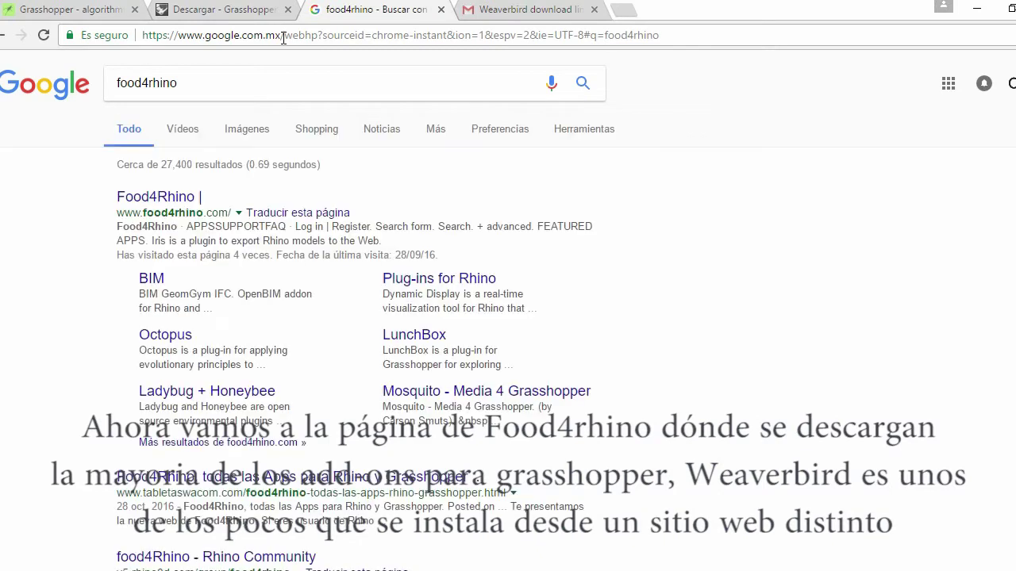
# Open the food4Rhino site from the first result and decline translation
pyautogui.click(147, 205)
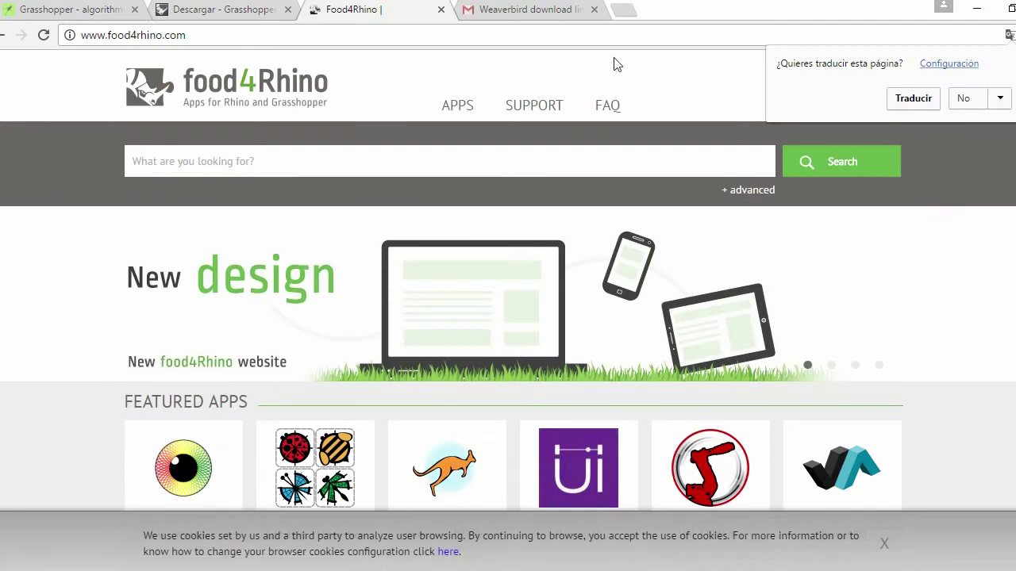
pyautogui.click(962, 100)
pyautogui.scroll(-4, 478, 310)
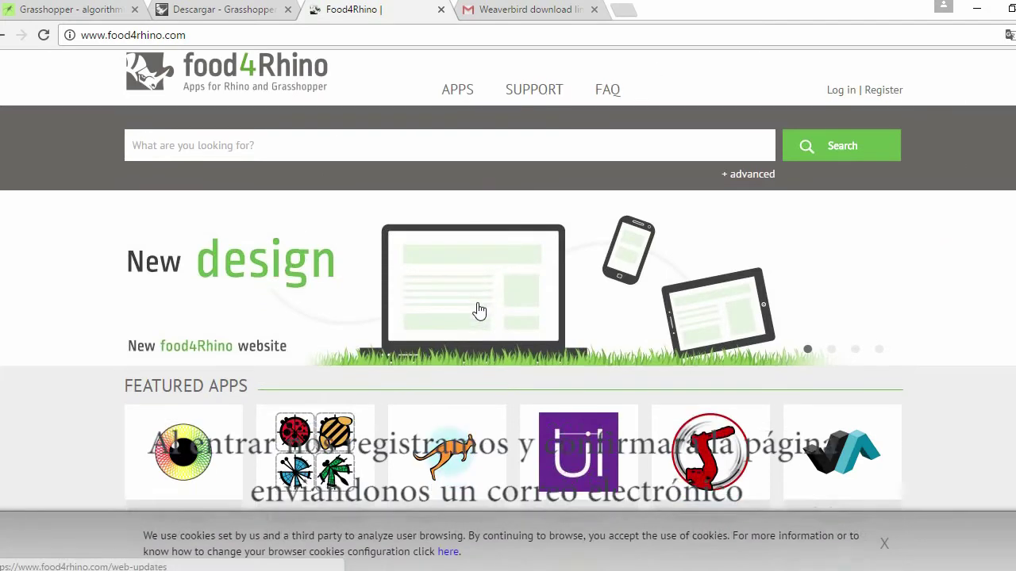
pyautogui.scroll(4, 478, 310)
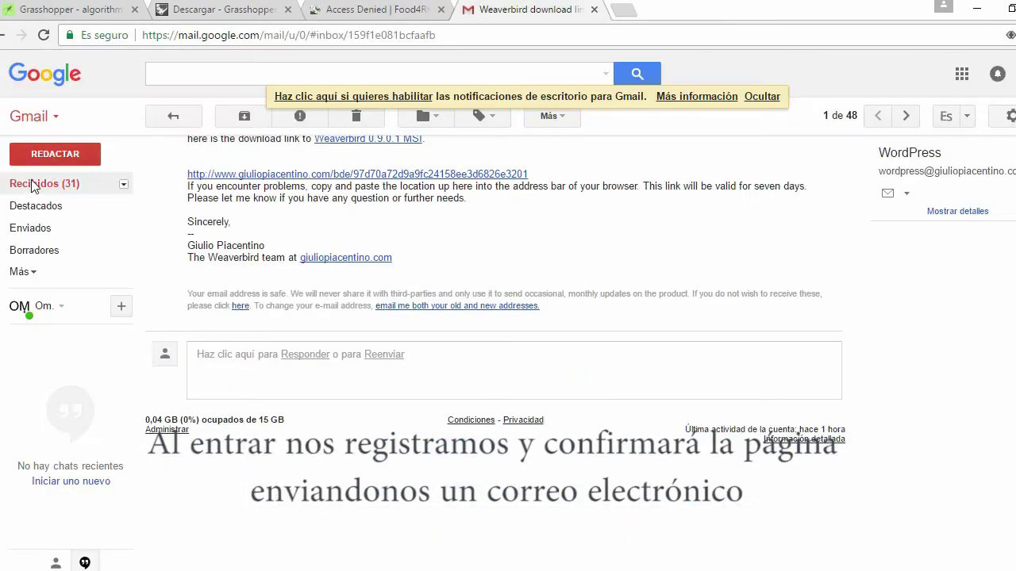
# Open the Food4Rhino account details e-mail in Gmail and follow its validation link
pyautogui.click(32, 183)
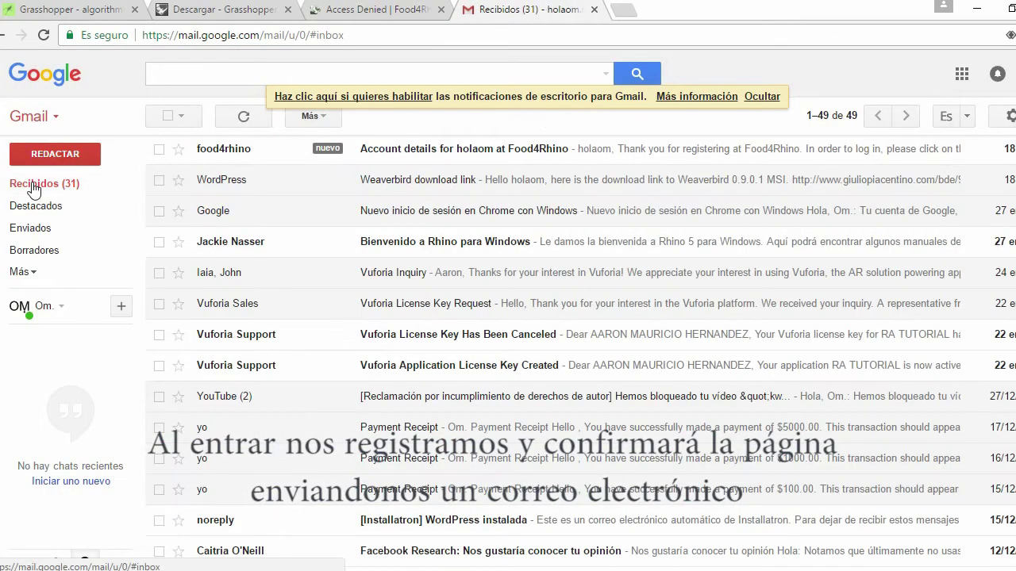
pyautogui.click(231, 152)
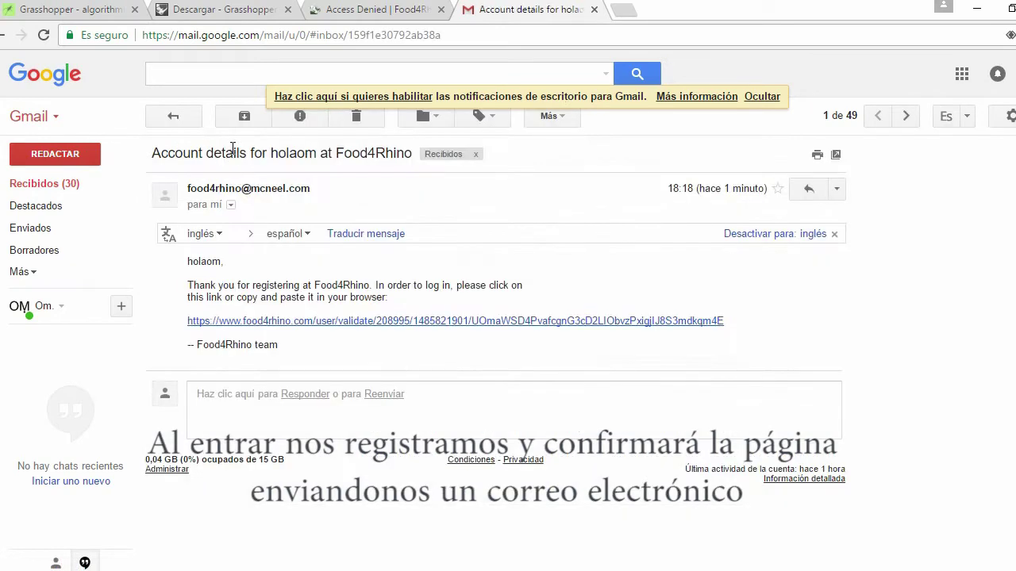
pyautogui.click(378, 321)
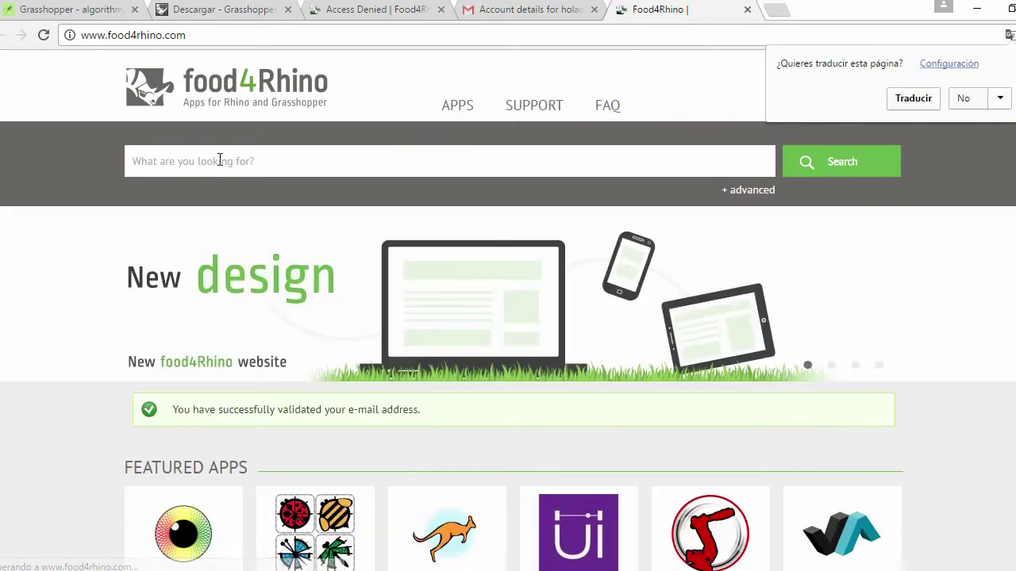
pyautogui.click(220, 161)
pyautogui.scroll(-7, 387, 369)
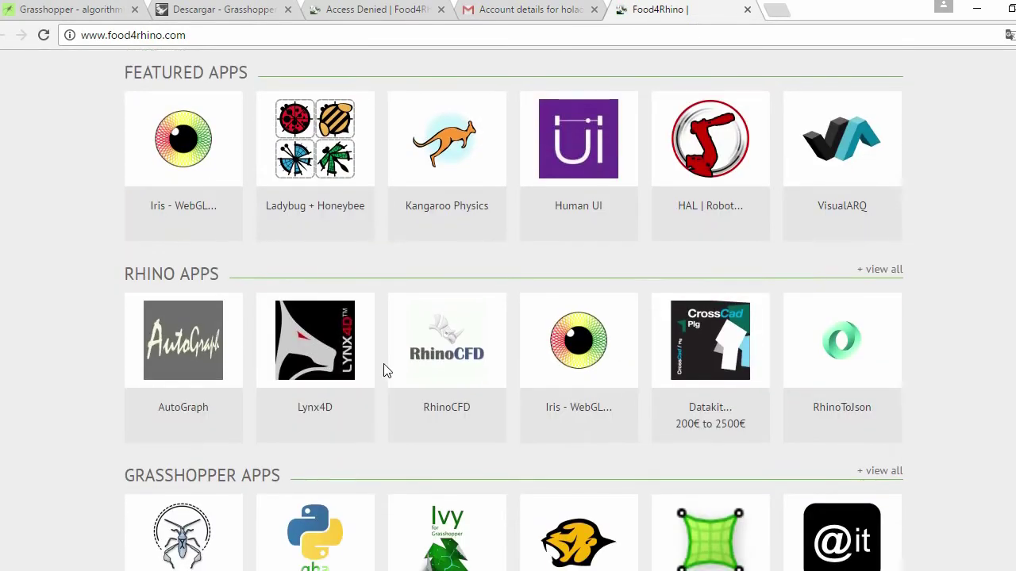
pyautogui.scroll(-2, 387, 369)
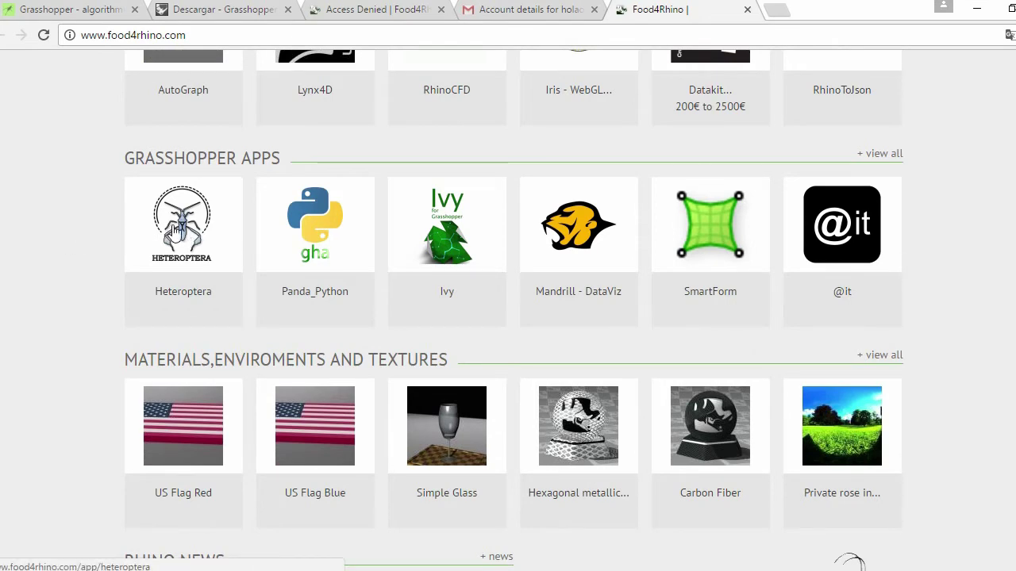
pyautogui.scroll(10, 175, 233)
# Search food4Rhino for Cicada and open the Cicada MIDI-Controller app page
pyautogui.click(234, 165)
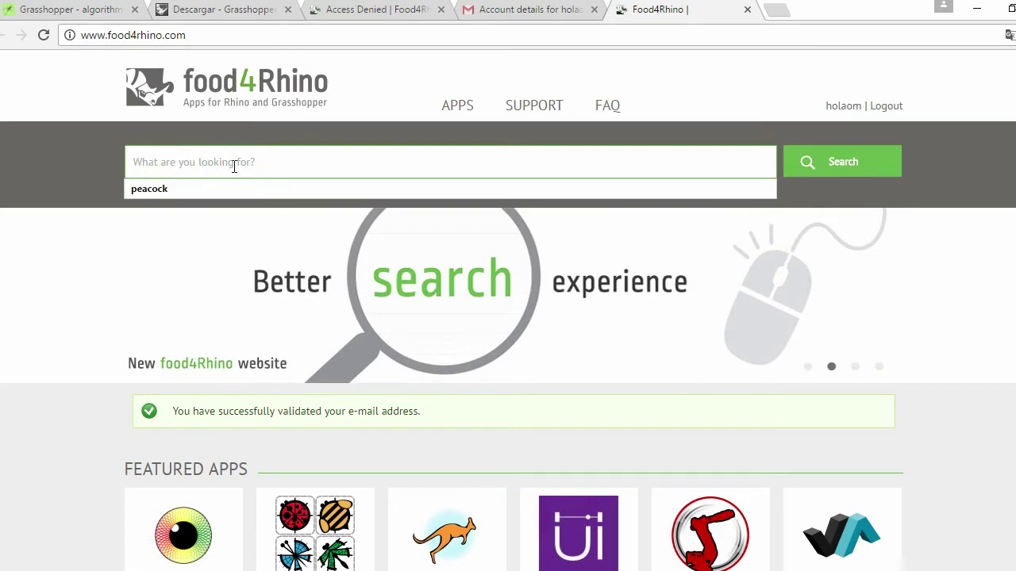
pyautogui.write('cl')
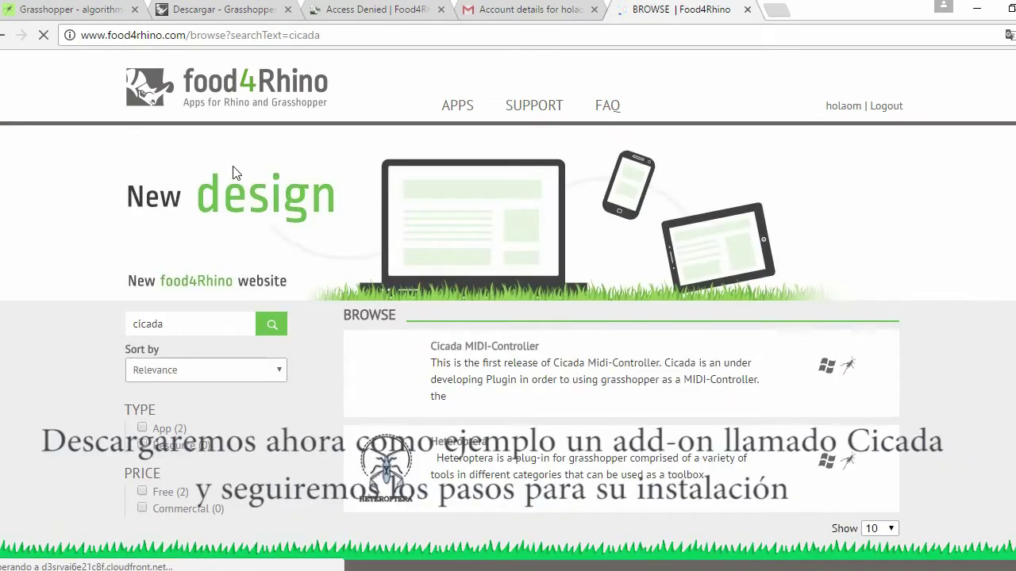
pyautogui.scroll(-1, 514, 272)
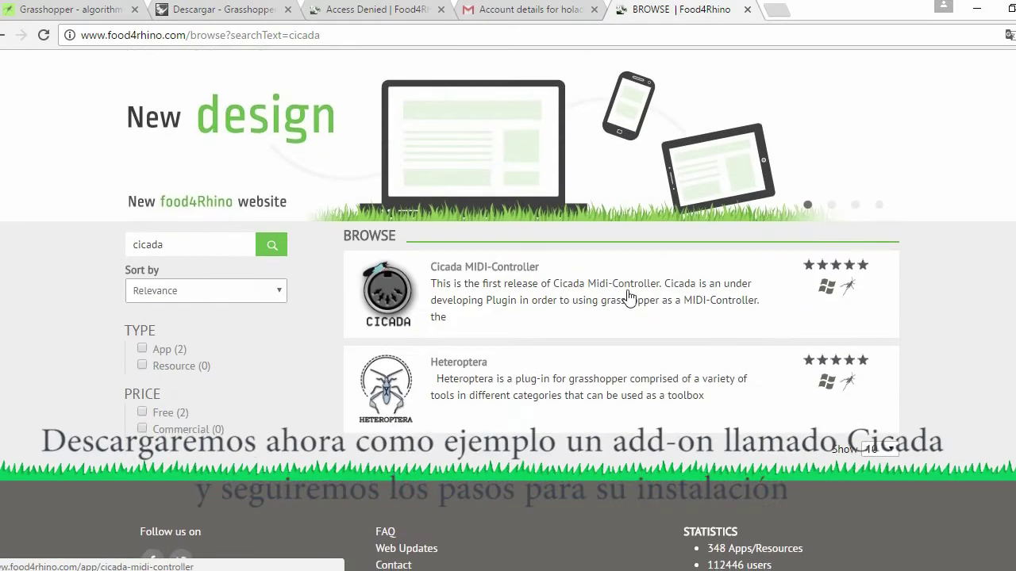
pyautogui.click(514, 271)
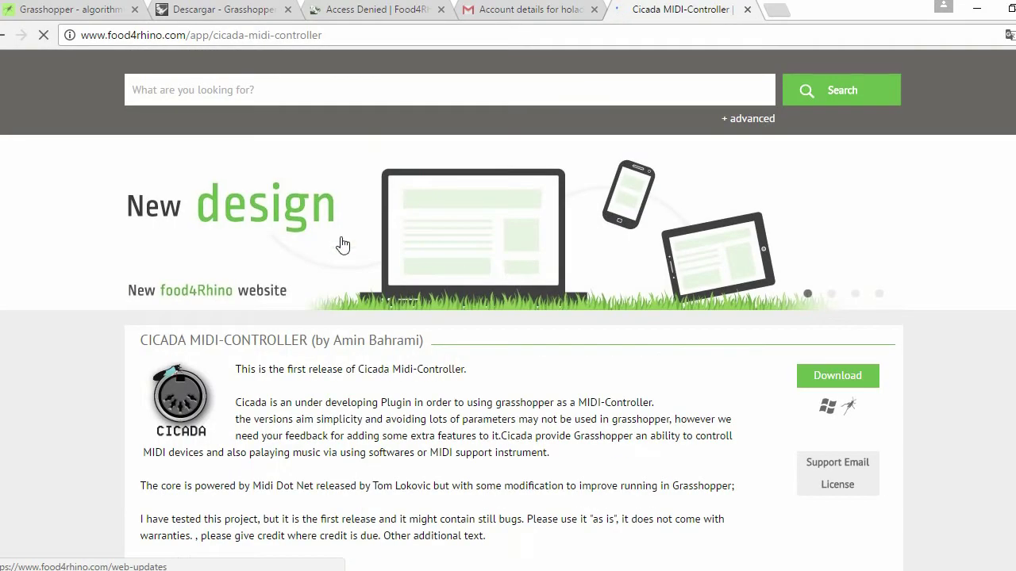
# Download the Cicada installer cicada.zip from the page's Downloads section
pyautogui.scroll(-3, 263, 350)
pyautogui.scroll(-6, 263, 349)
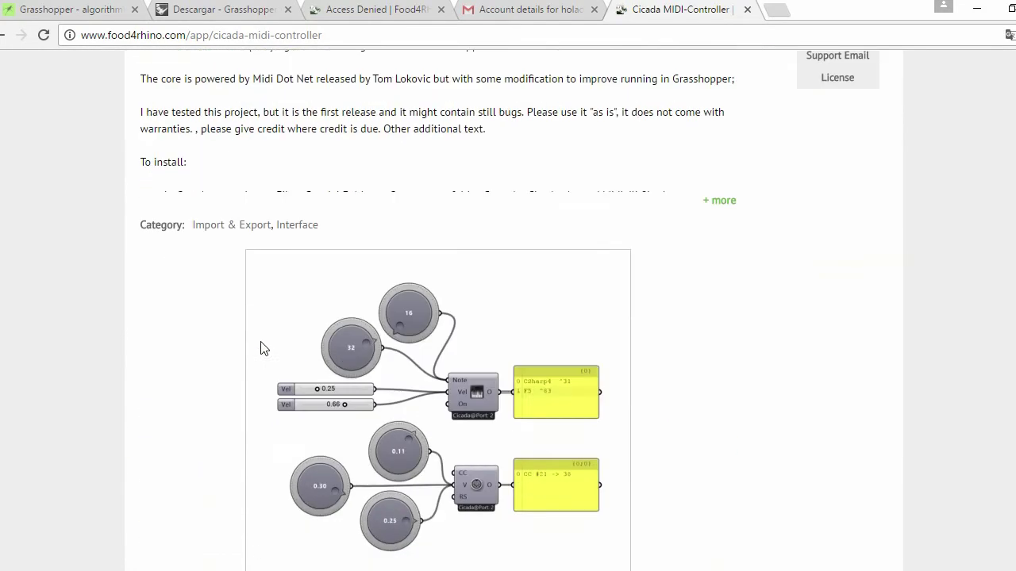
pyautogui.scroll(-3, 263, 349)
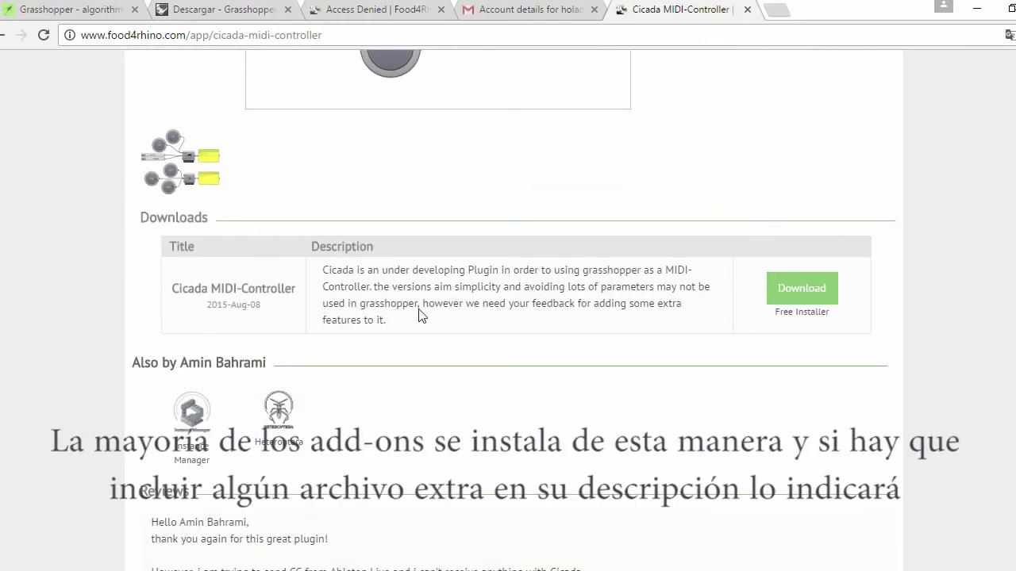
pyautogui.moveTo(374, 320); pyautogui.dragTo(320, 275)
pyautogui.click(377, 276)
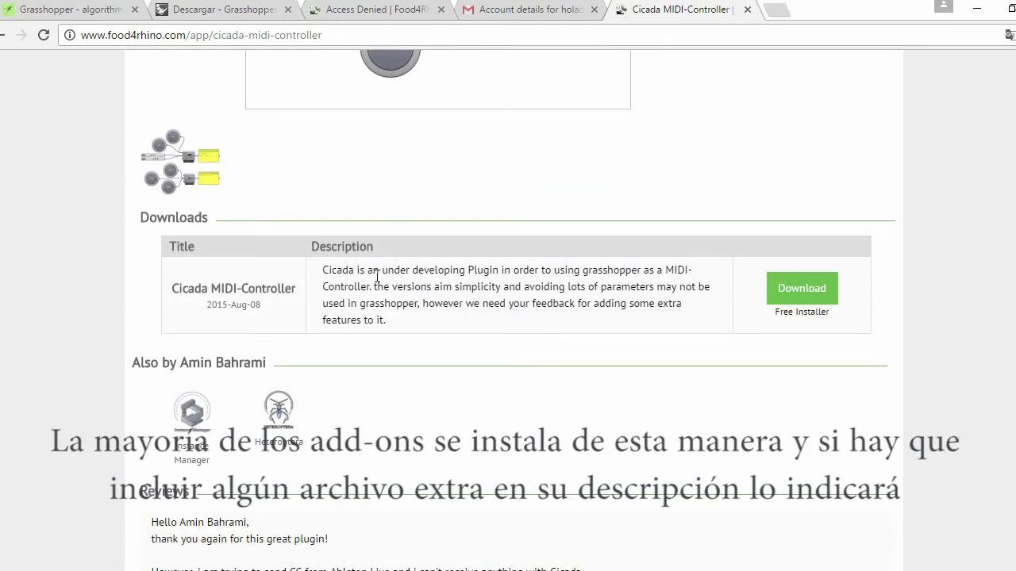
pyautogui.click(804, 291)
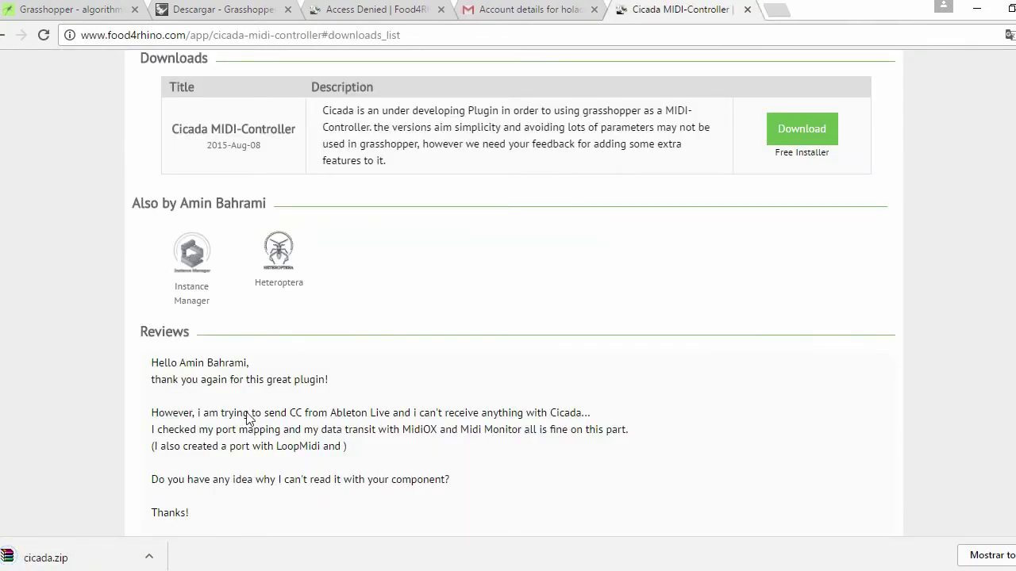
# Move the downloaded cicada.zip into the Om folder under Escritorio
pyautogui.rightClick(50, 557)
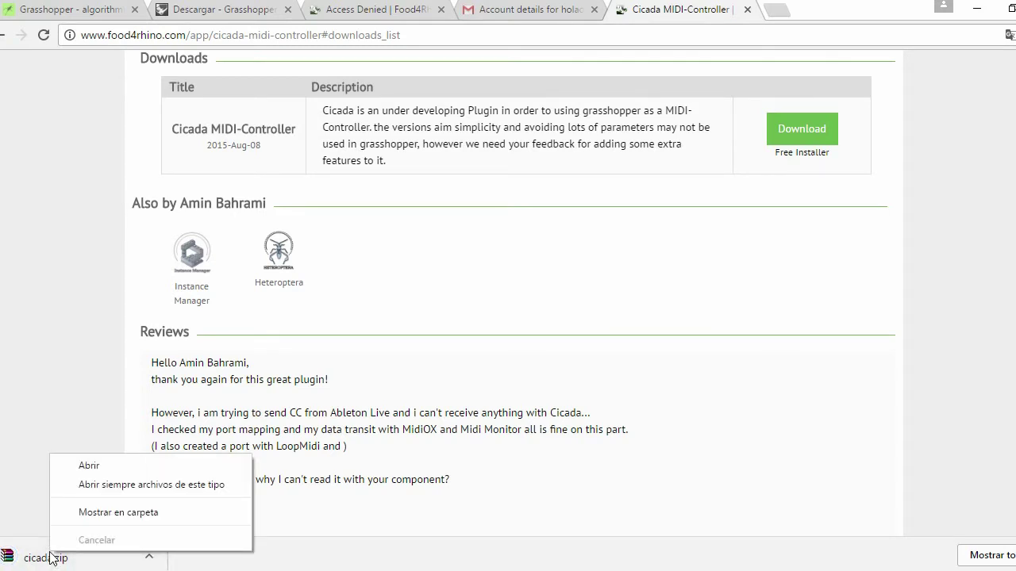
pyautogui.click(95, 514)
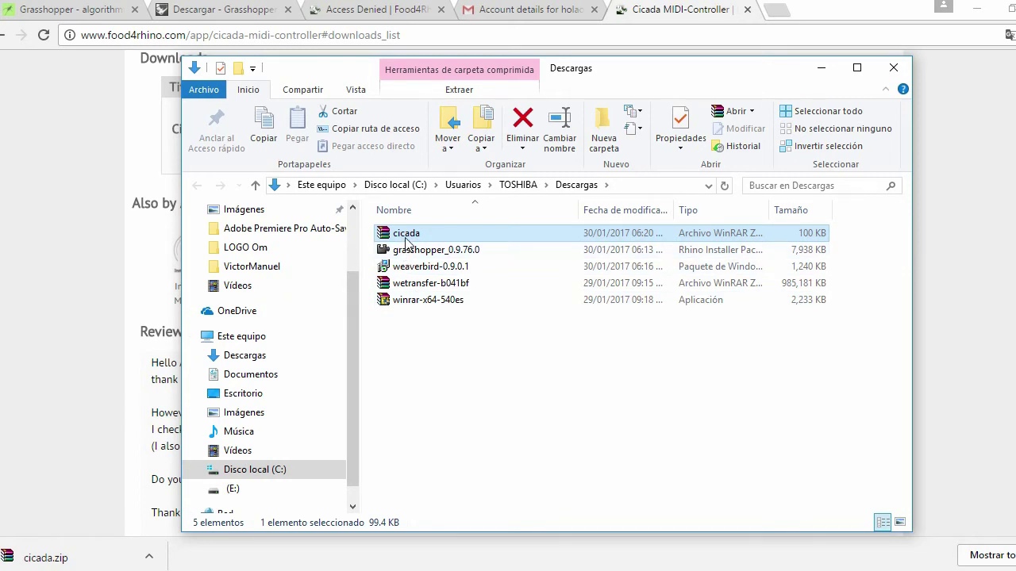
pyautogui.rightClick(405, 233)
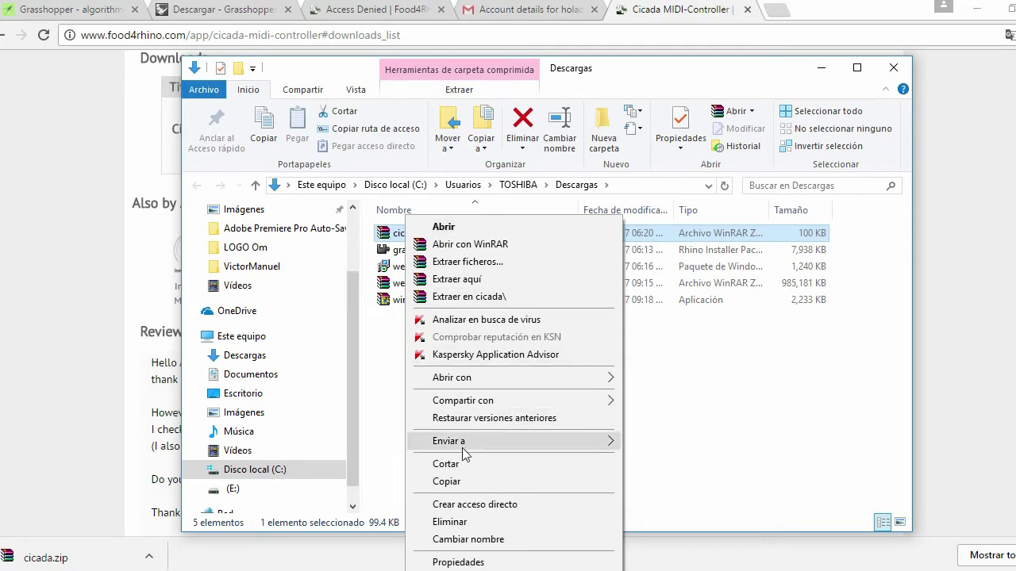
pyautogui.click(447, 464)
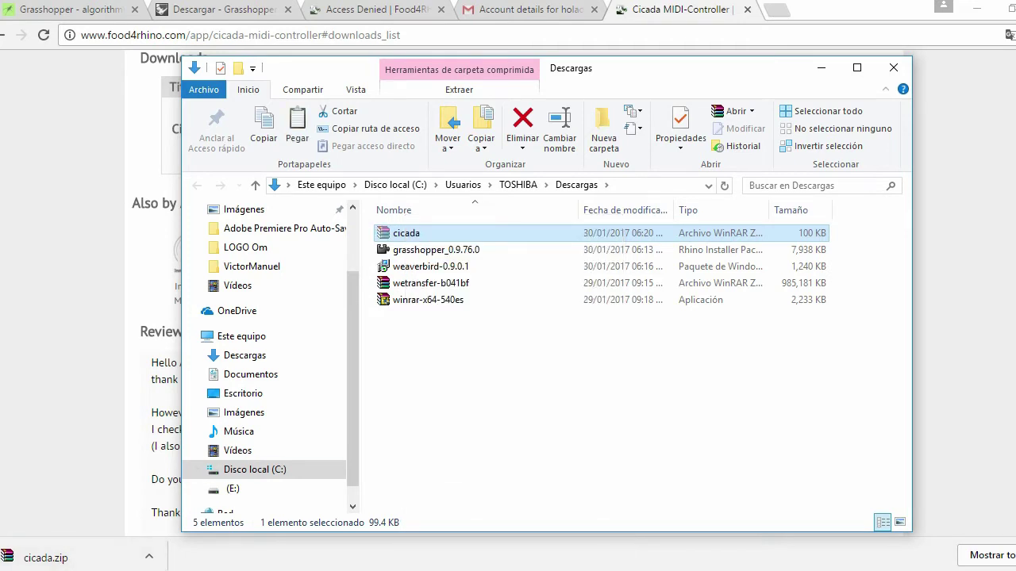
pyautogui.scroll(-1, 262, 365)
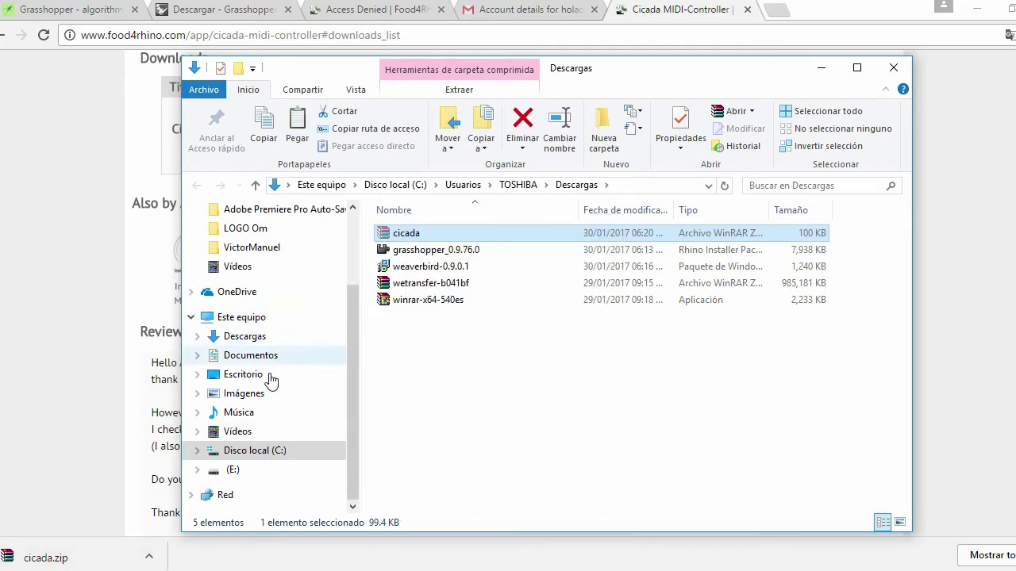
pyautogui.scroll(3, 270, 379)
pyautogui.click(243, 241)
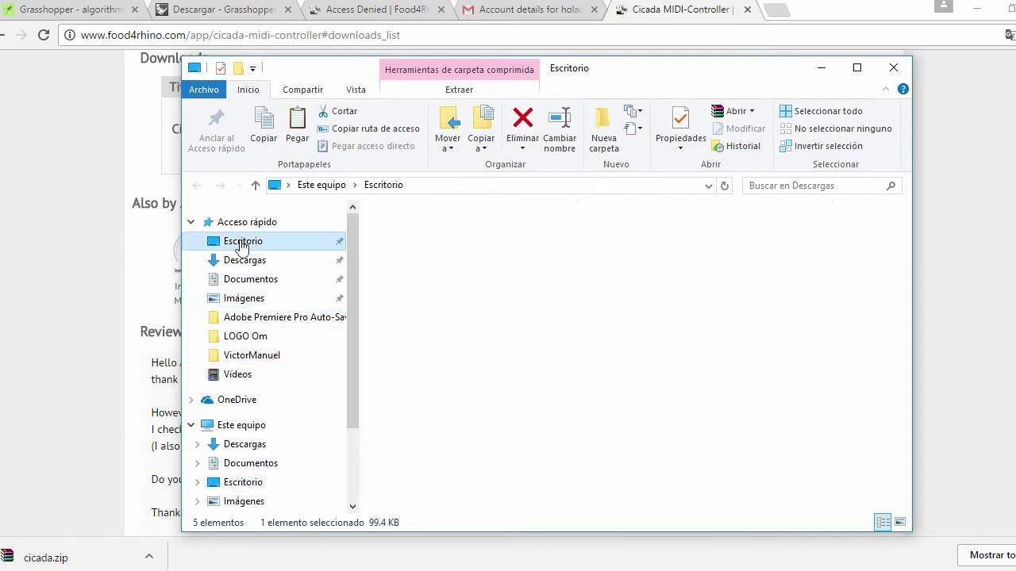
pyautogui.doubleClick(398, 233)
pyautogui.rightClick(419, 357)
pyautogui.click(456, 235)
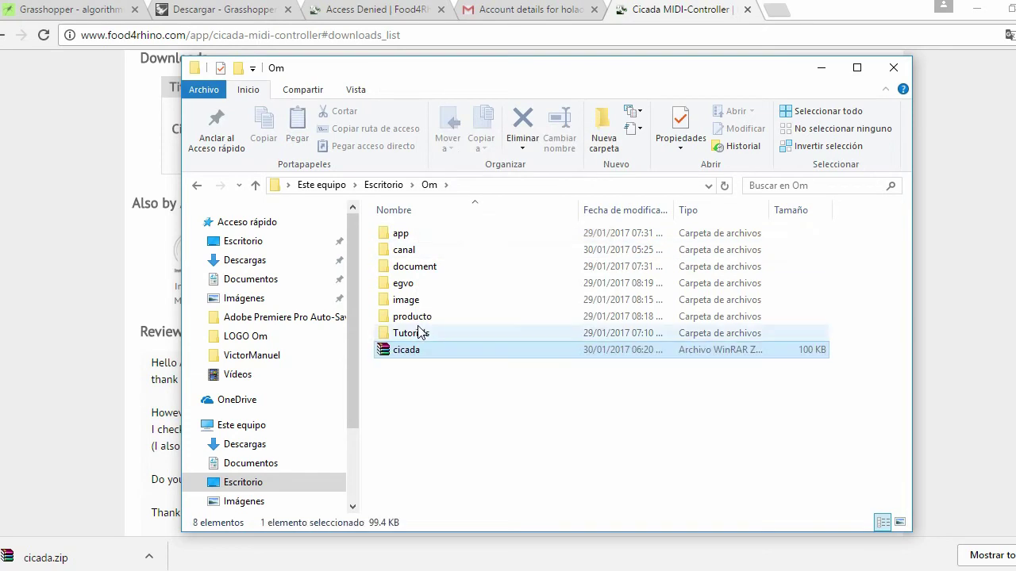
# Extract cicada.zip in place, adding Cicada, Midi.dll and the two Cicada samples
pyautogui.rightClick(406, 356)
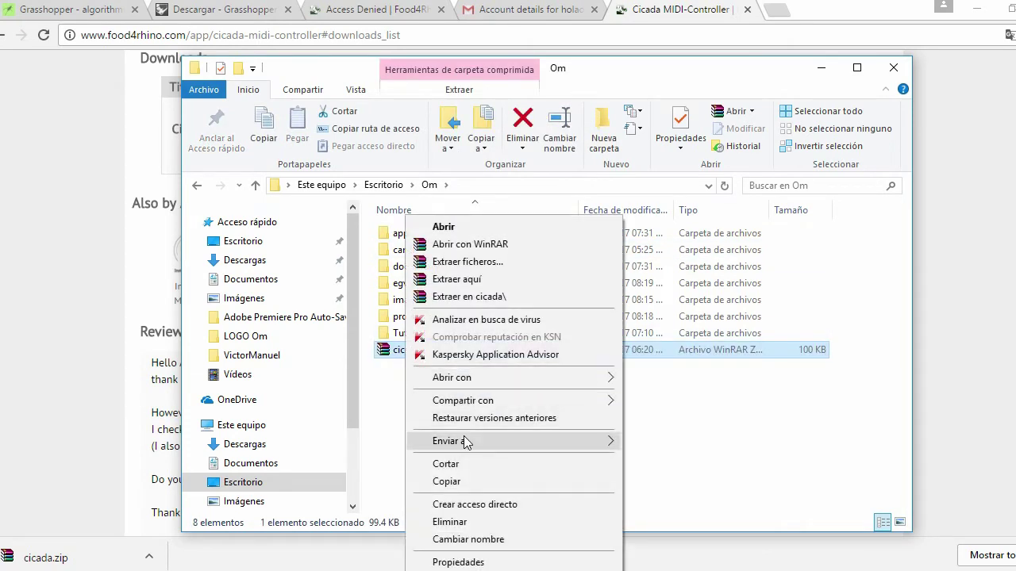
pyautogui.click(462, 281)
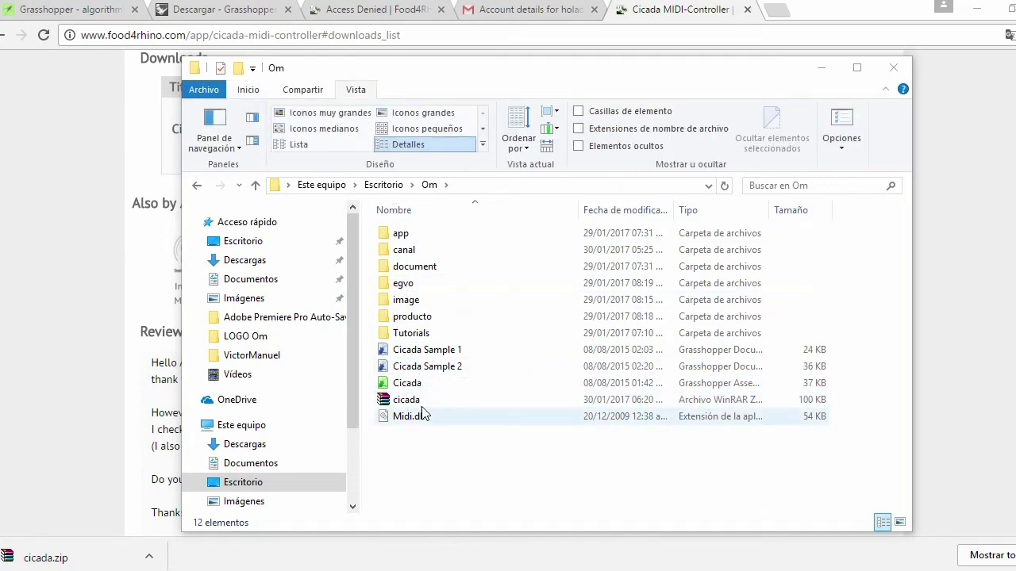
pyautogui.click(411, 419)
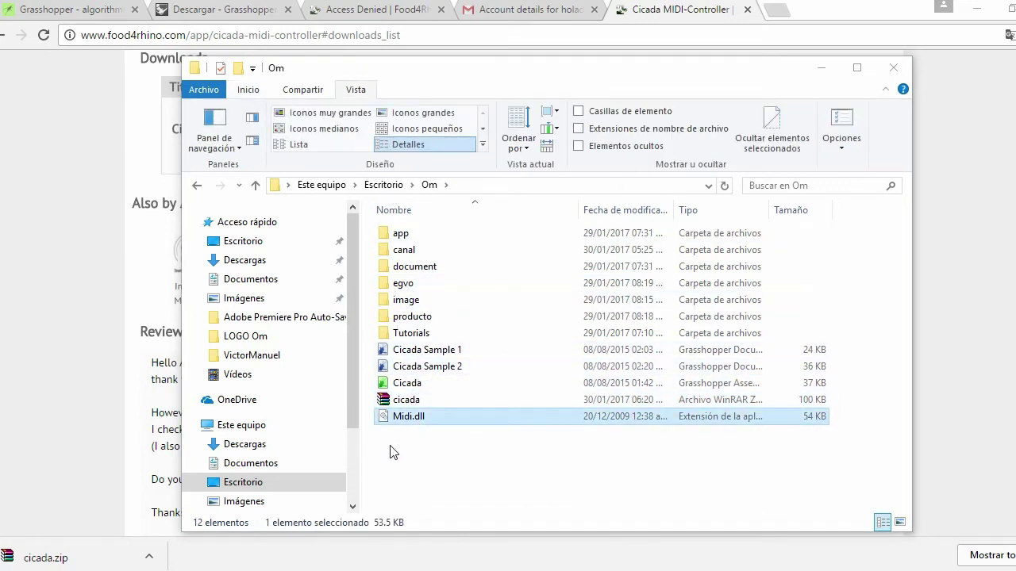
pyautogui.click(409, 406)
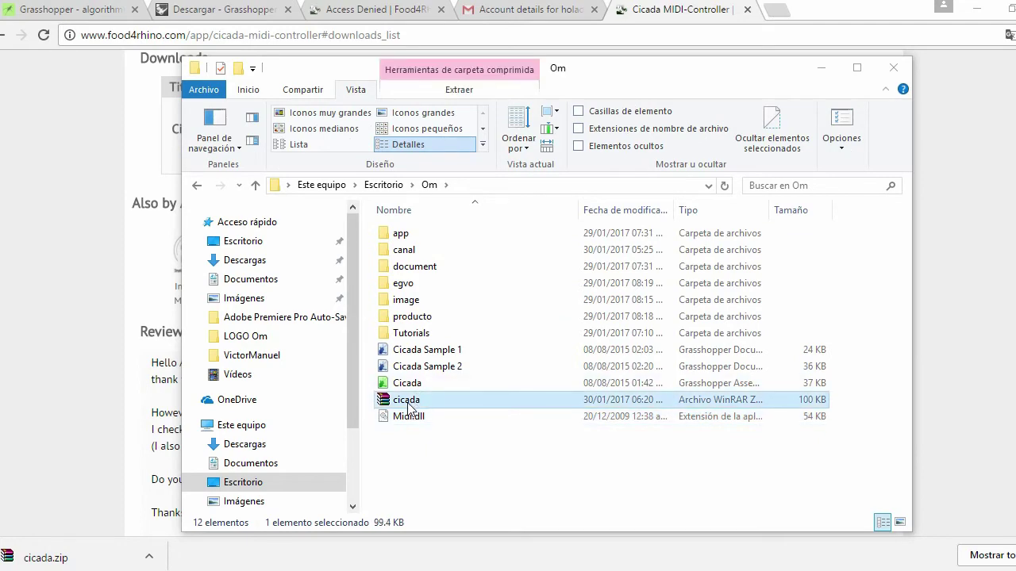
pyautogui.click(412, 459)
pyautogui.click(40, 336)
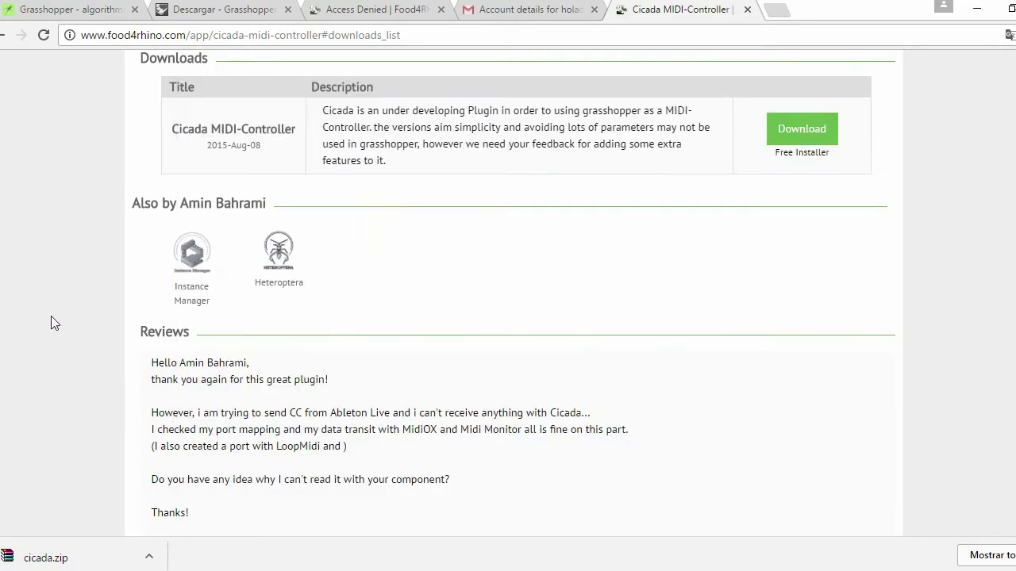
# Scroll through the Cicada page's reviews and back up to the description
pyautogui.scroll(2, 51, 316)
pyautogui.scroll(-2, 51, 314)
pyautogui.scroll(-2, 51, 314)
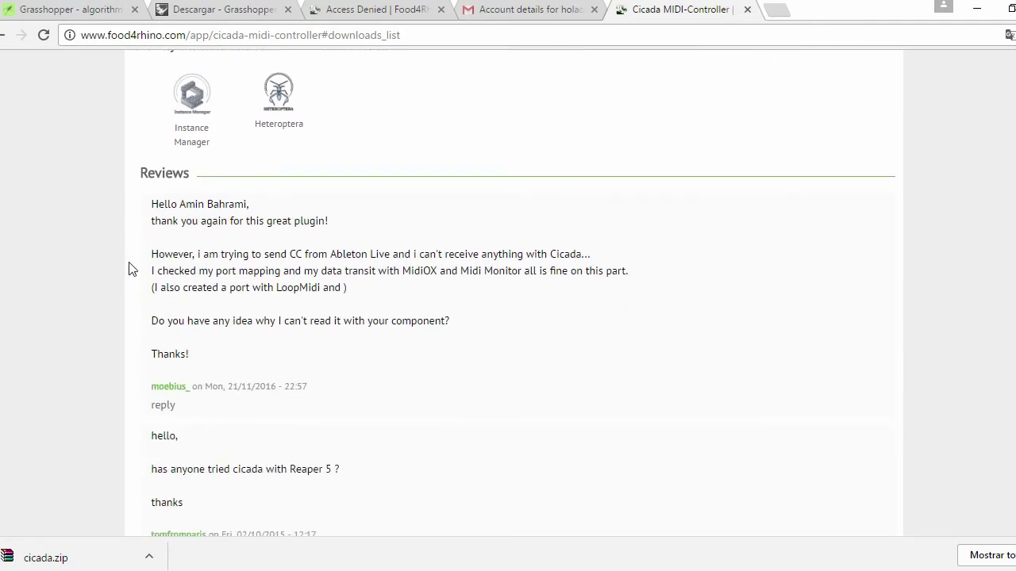
pyautogui.scroll(-3, 154, 224)
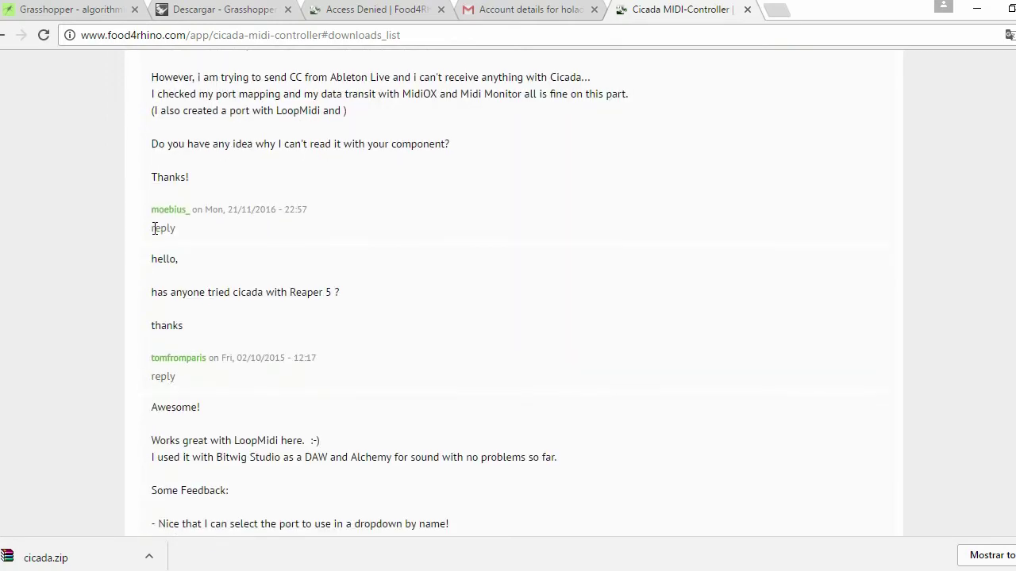
pyautogui.scroll(-2, 157, 229)
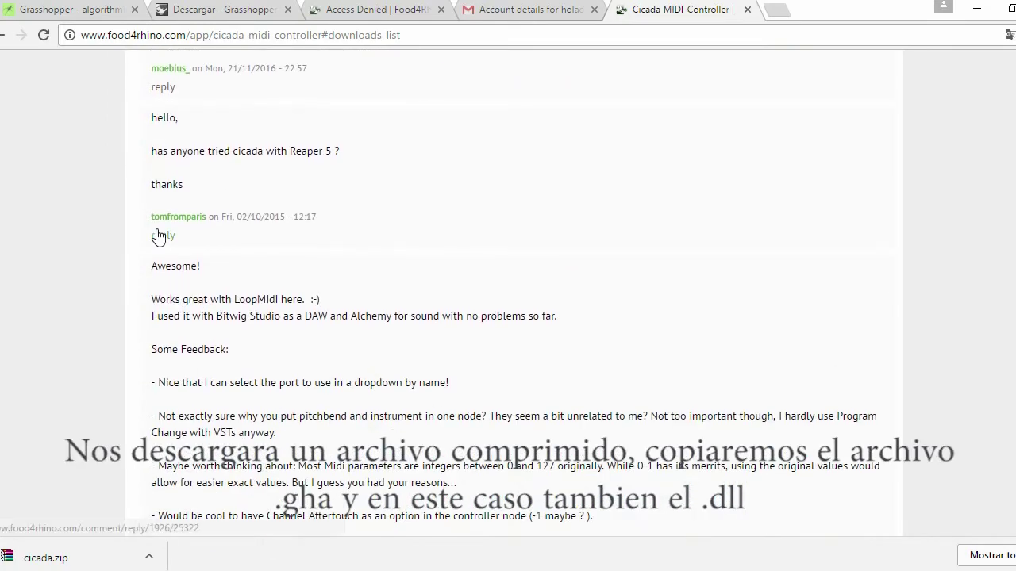
pyautogui.scroll(-2, 158, 235)
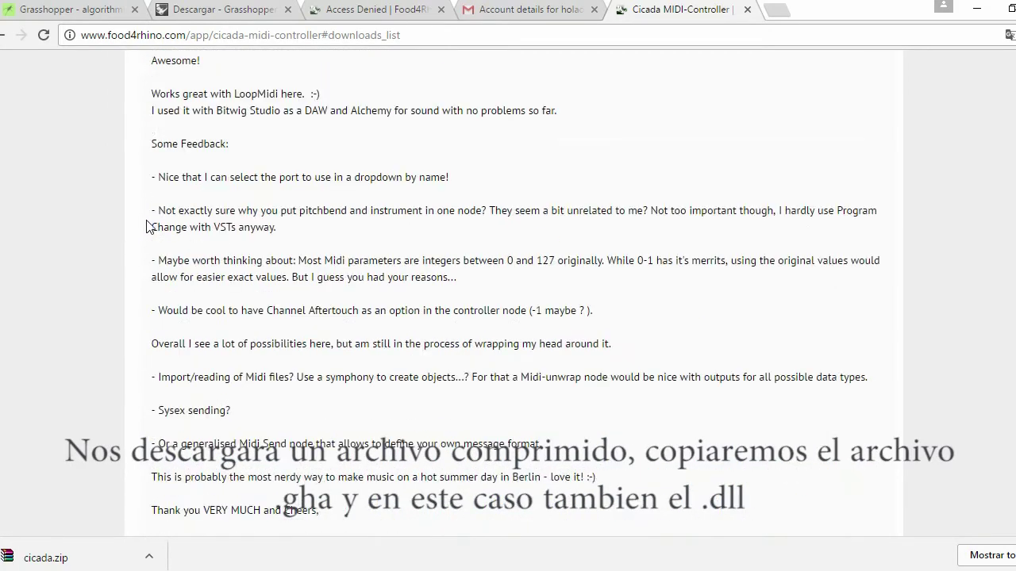
pyautogui.scroll(10, 147, 222)
pyautogui.scroll(8, 147, 222)
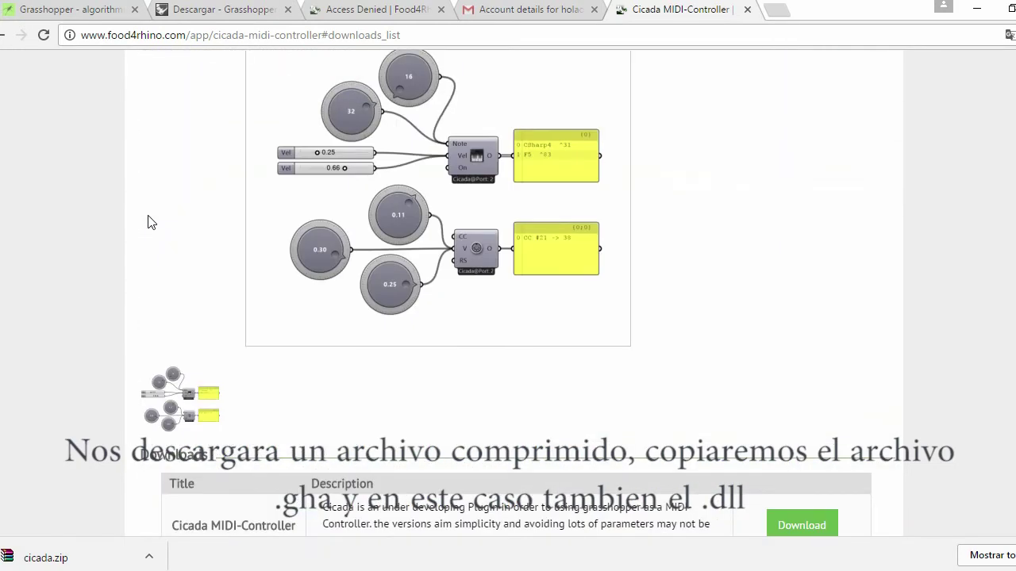
pyautogui.scroll(2, 228, 211)
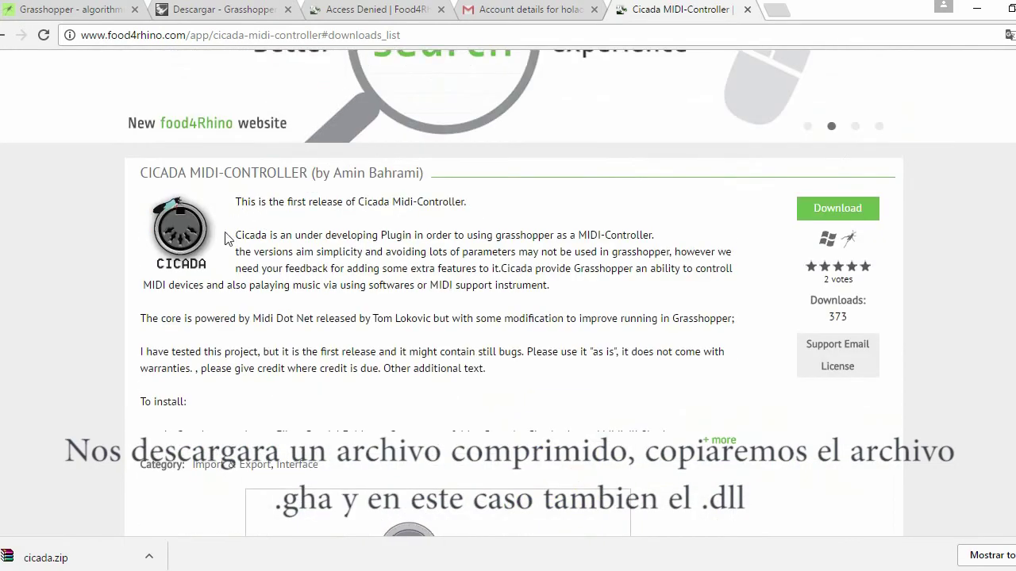
# Expand the Cicada description with + more to reveal the To install steps
pyautogui.moveTo(238, 236); pyautogui.dragTo(382, 238)
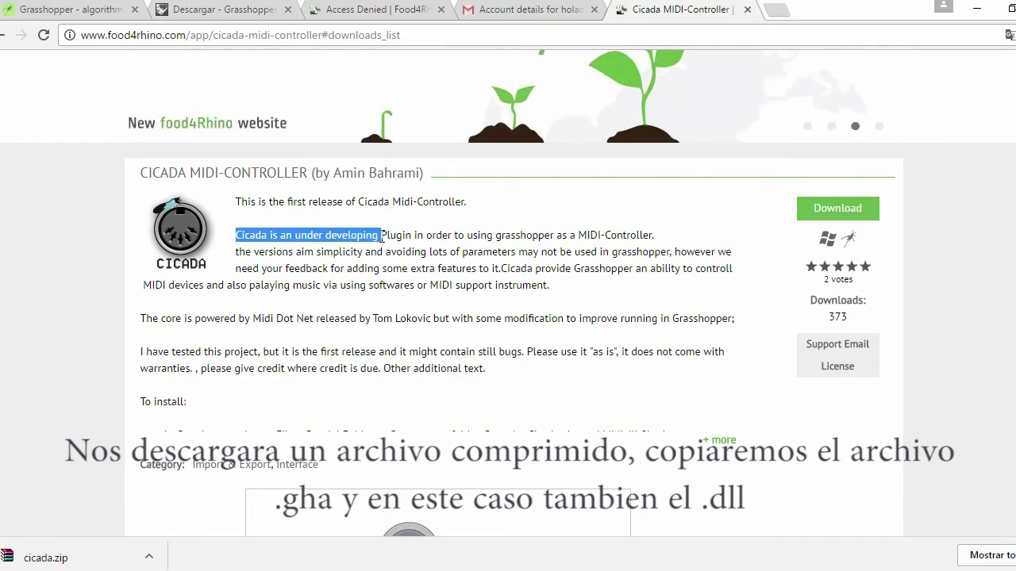
pyautogui.moveTo(382, 236); pyautogui.dragTo(386, 282)
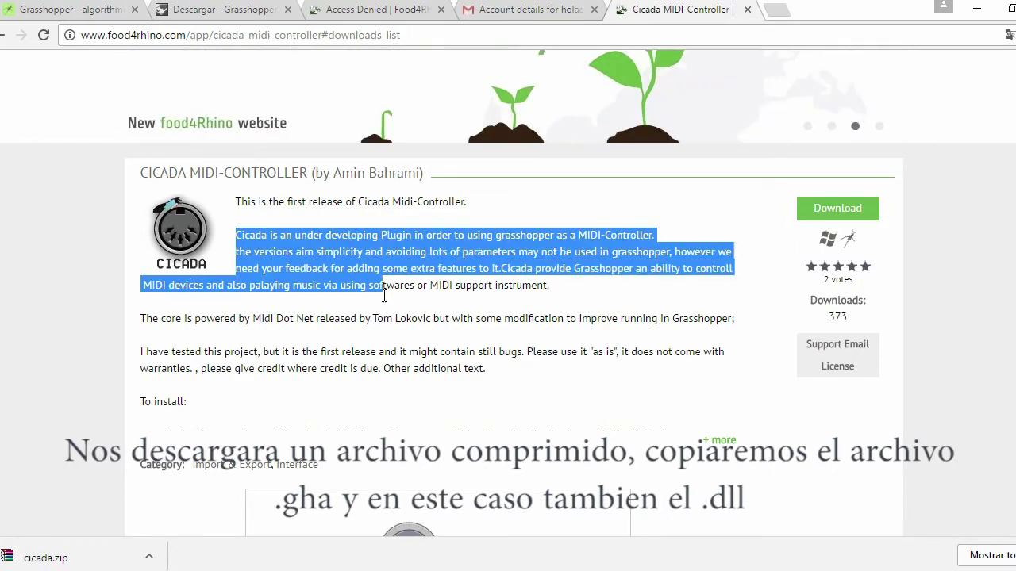
pyautogui.scroll(-2, 441, 310)
pyautogui.click(349, 258)
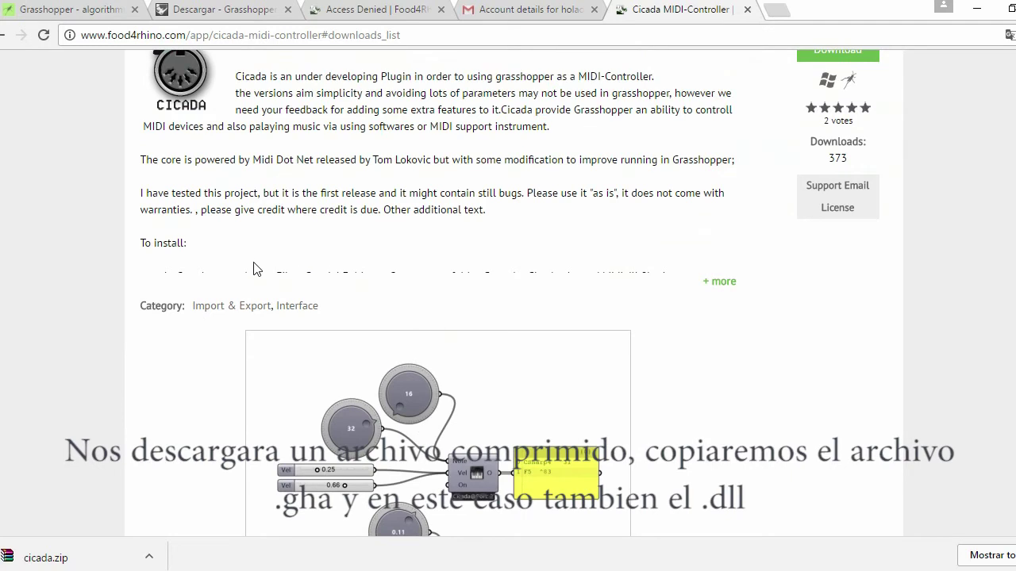
pyautogui.click(719, 284)
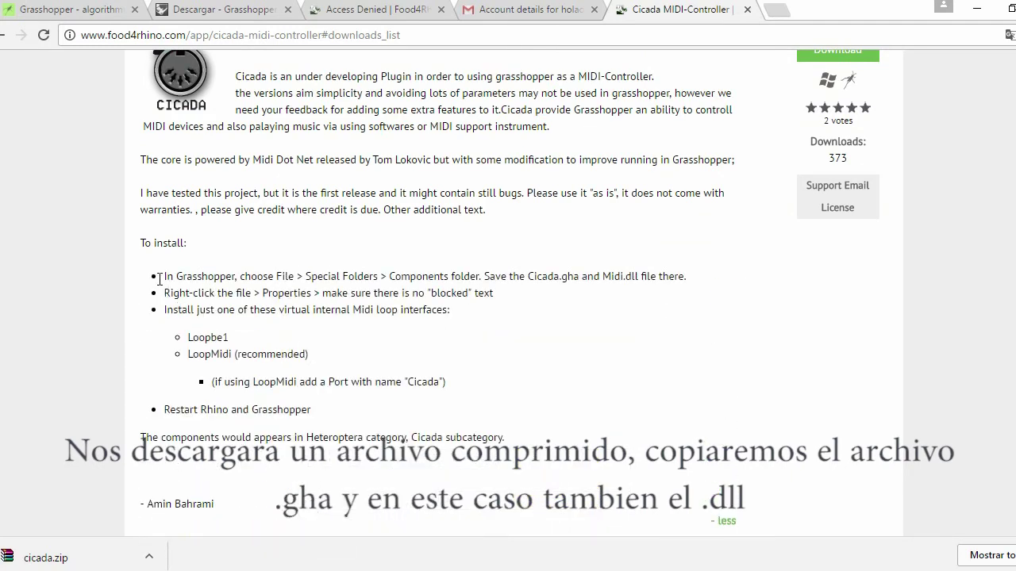
pyautogui.moveTo(168, 276); pyautogui.dragTo(686, 306)
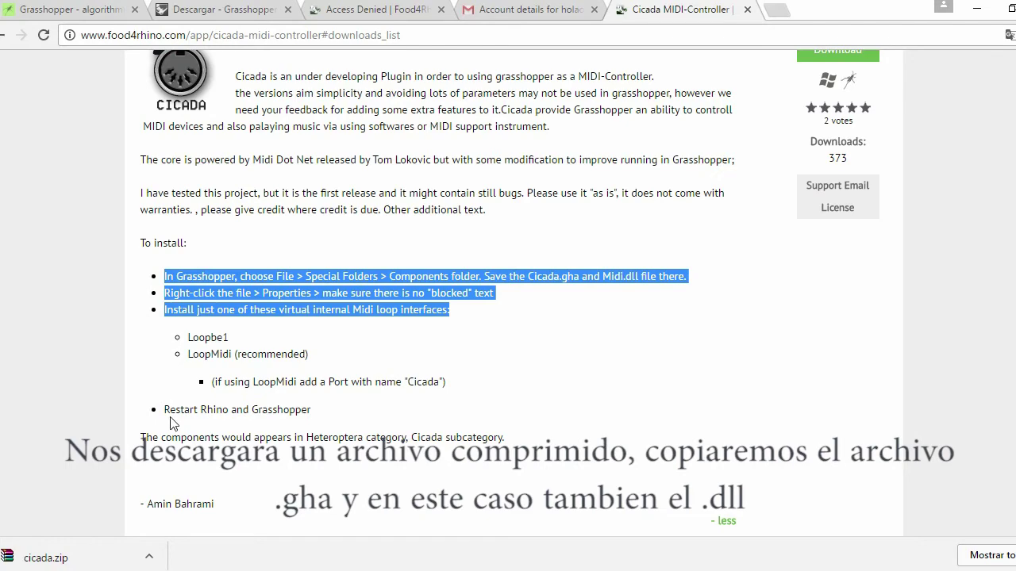
# Select the Cicada plugin and Midi.dll in the Om folder and copy them
pyautogui.hotkey('alt', 'Tab')
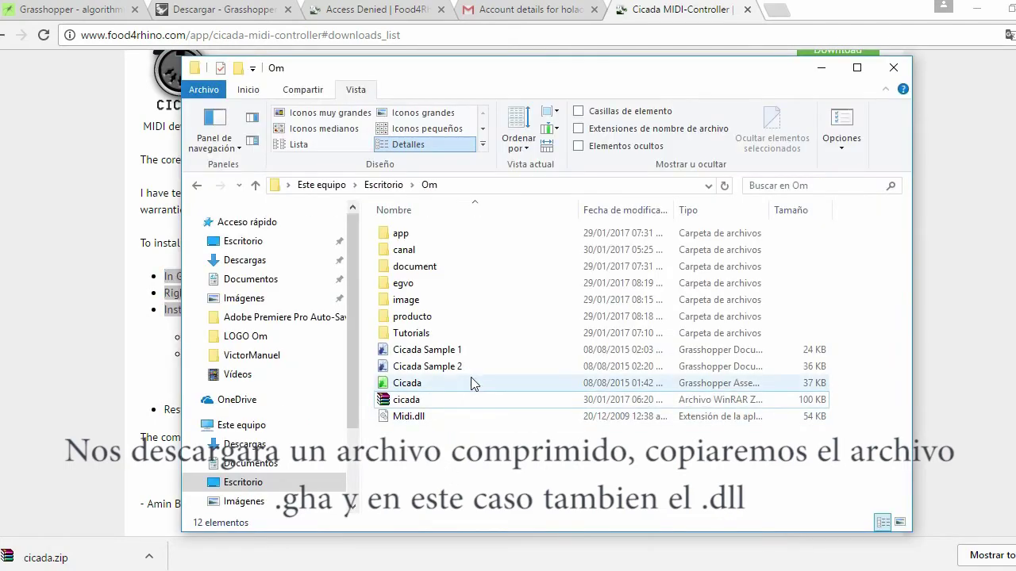
pyautogui.click(419, 385)
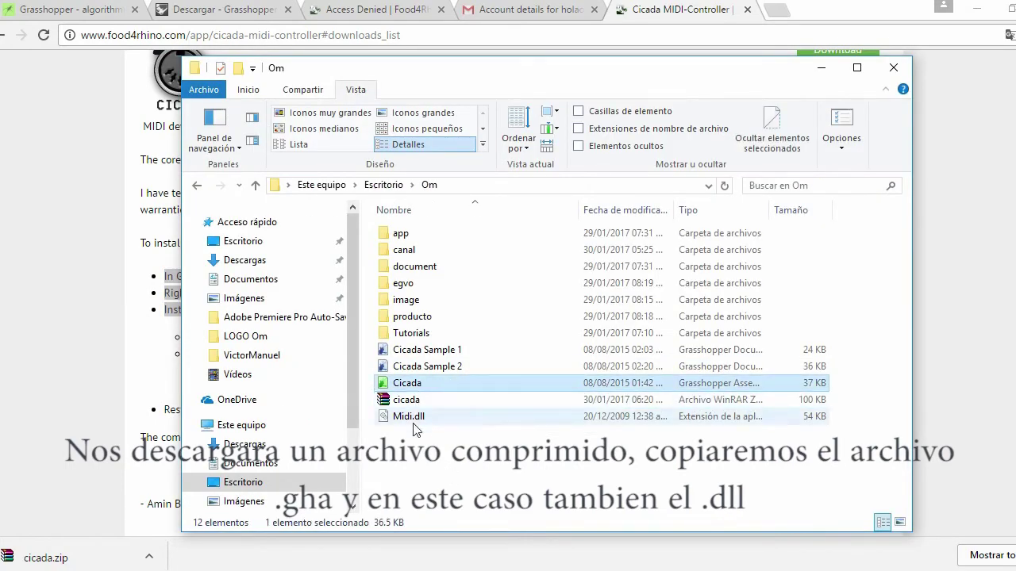
pyautogui.keyDown('ctrl'); pyautogui.click(413, 416); pyautogui.keyUp('ctrl')
pyautogui.rightClick(413, 417)
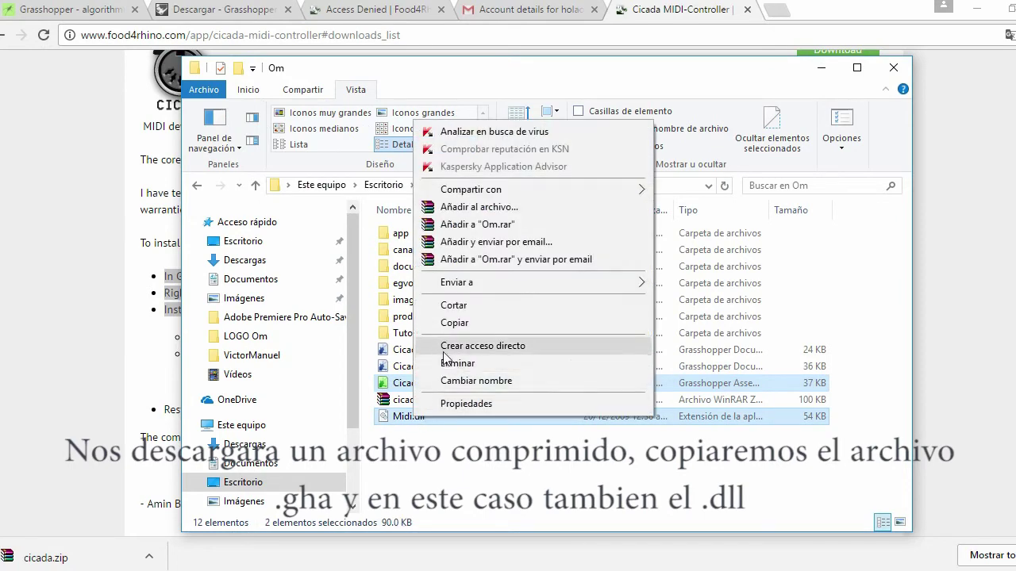
pyautogui.click(454, 322)
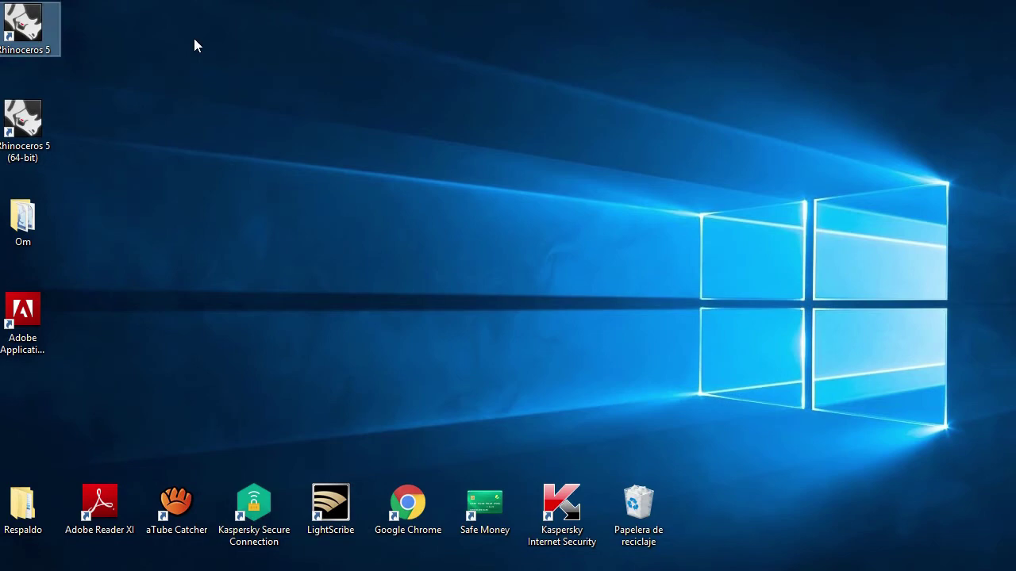
# Launch Rhinoceros 5 in evaluation mode with the Large Objects - Meters template and run Grasshopper
pyautogui.click(195, 40)
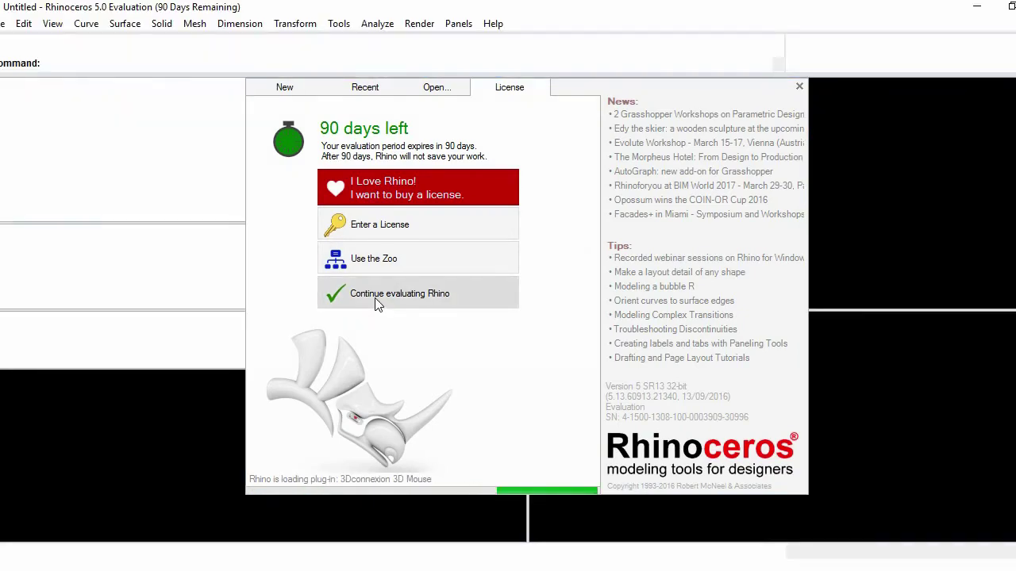
pyautogui.click(378, 296)
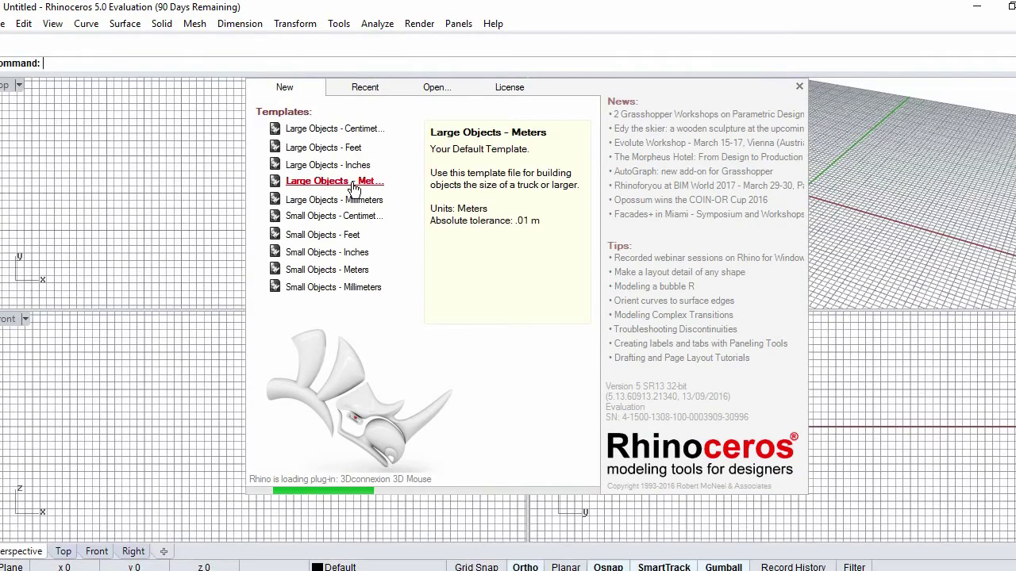
pyautogui.click(349, 182)
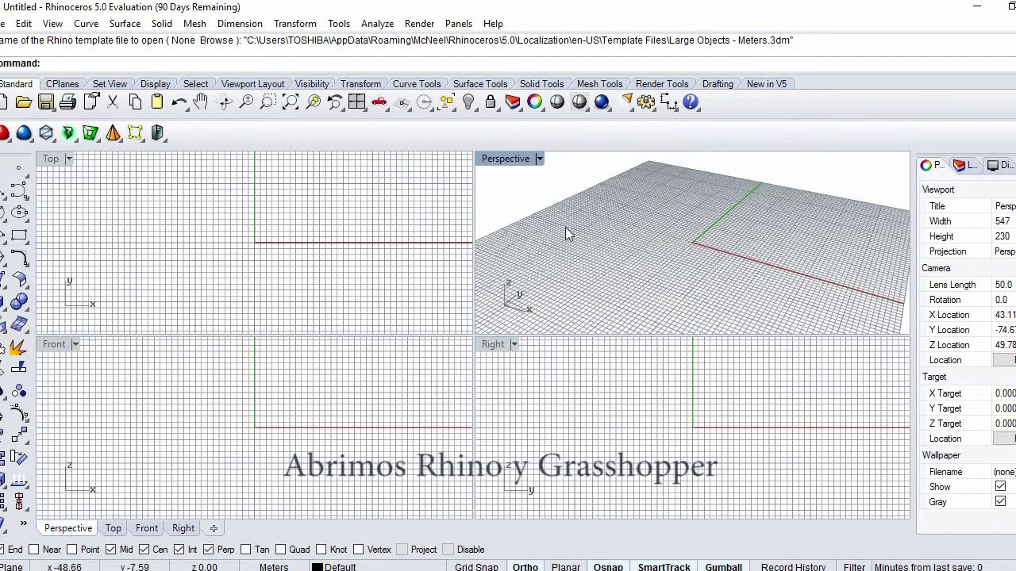
pyautogui.moveTo(596, 232); pyautogui.dragTo(596, 202, button='right')
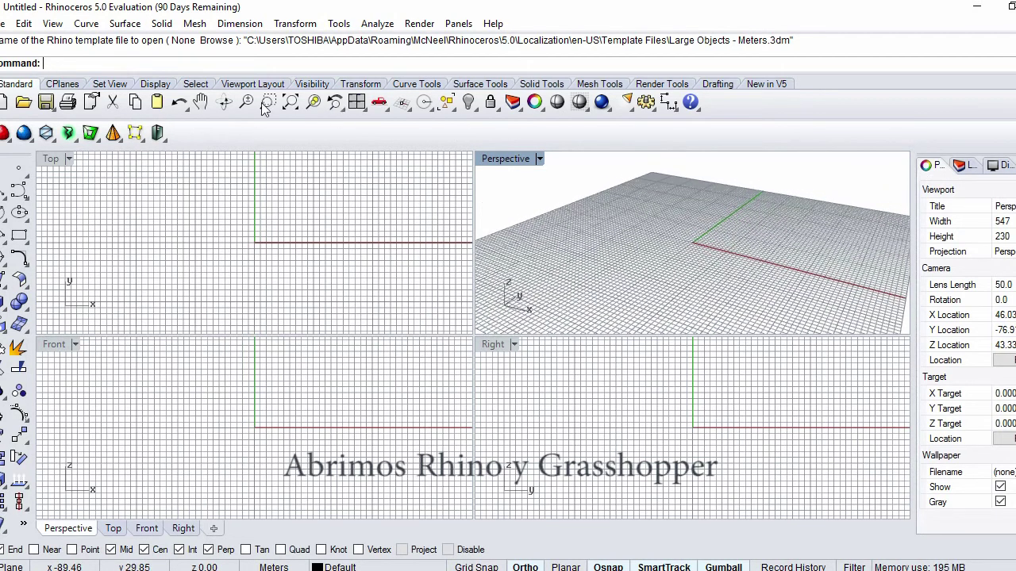
pyautogui.write('Grasshopper')
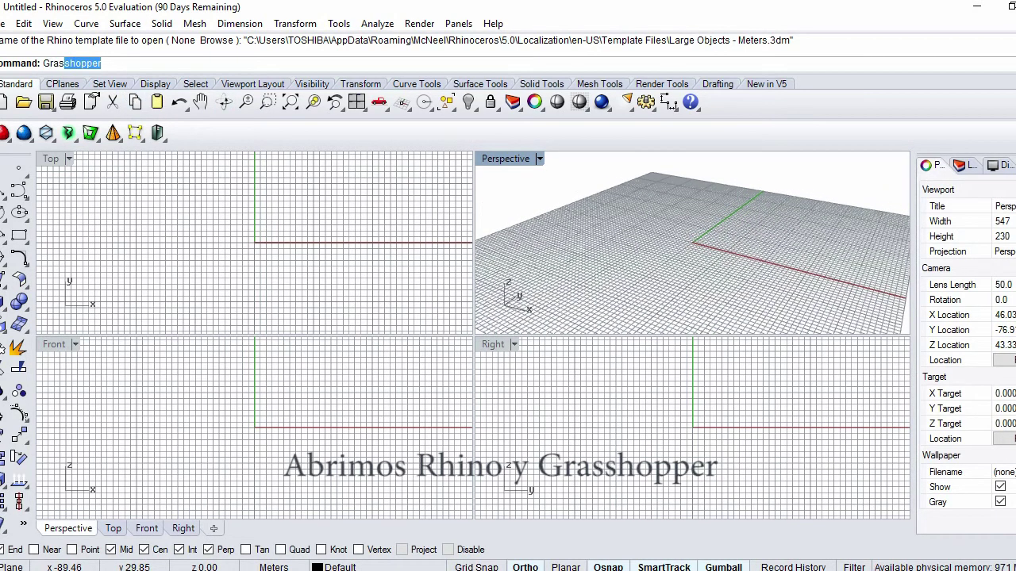
pyautogui.press('Return')
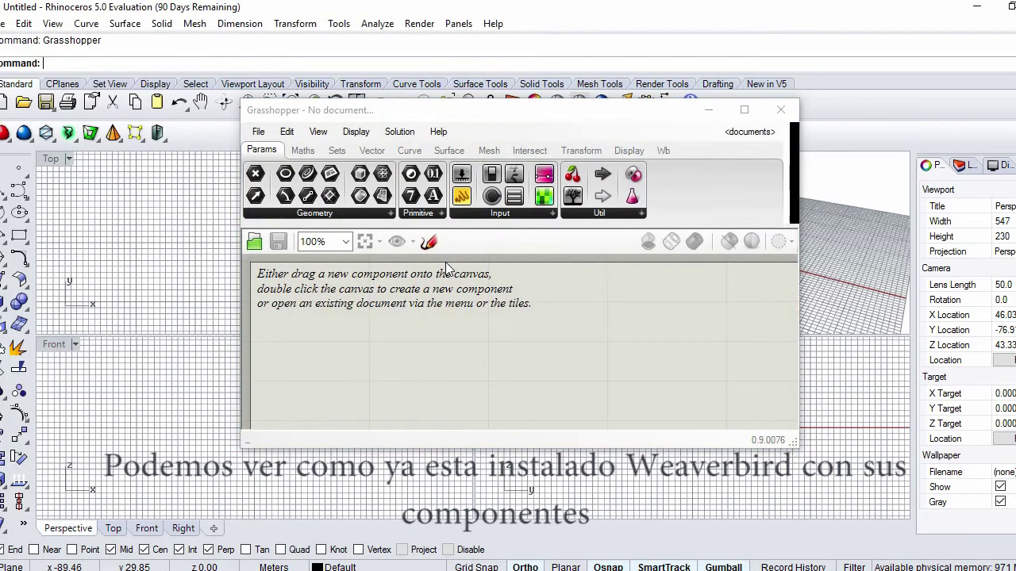
# Open Grasshopper's Components Folder through File > Special Folders
pyautogui.click(664, 150)
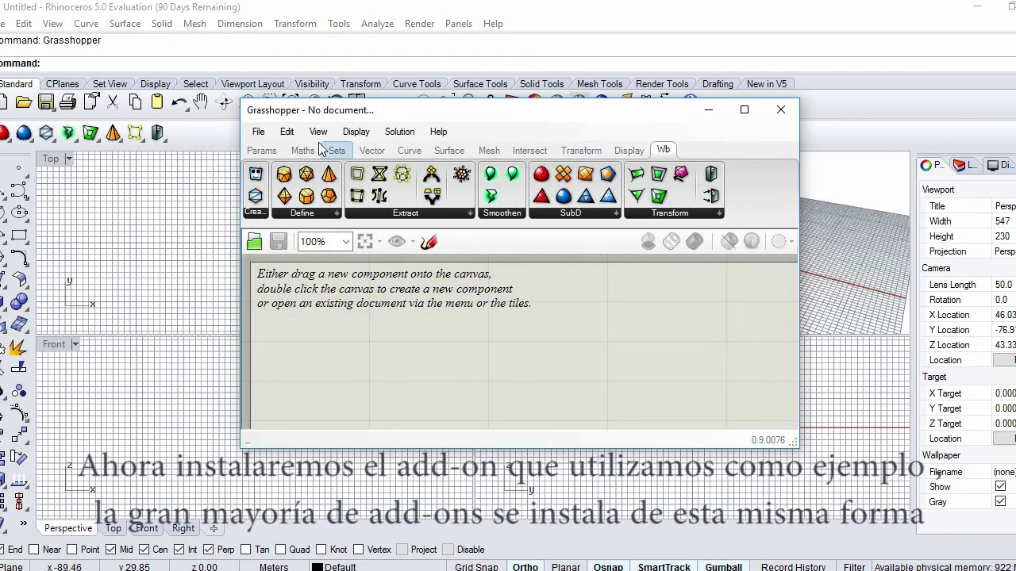
pyautogui.click(260, 134)
pyautogui.moveTo(333, 418)
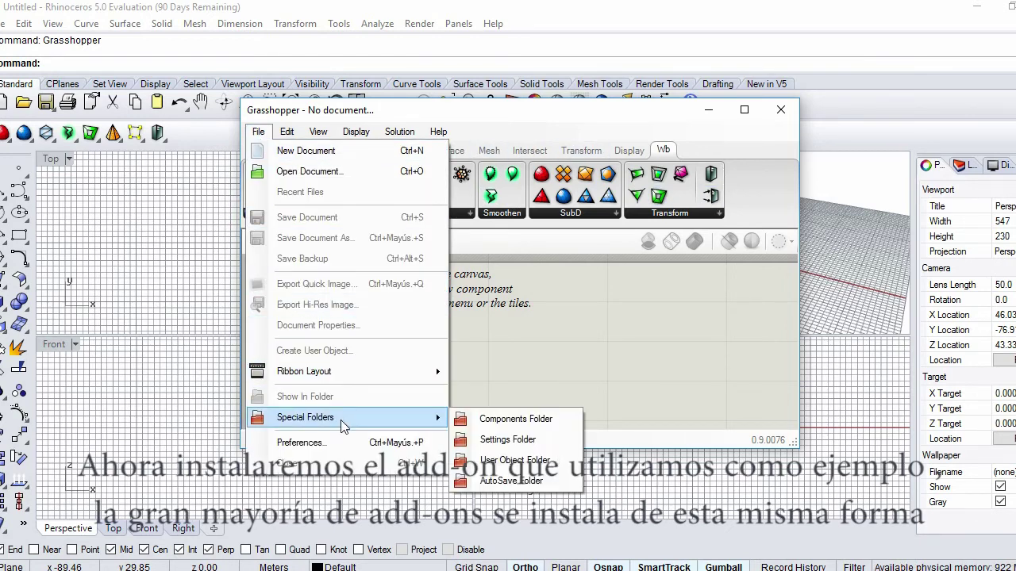
pyautogui.click(526, 420)
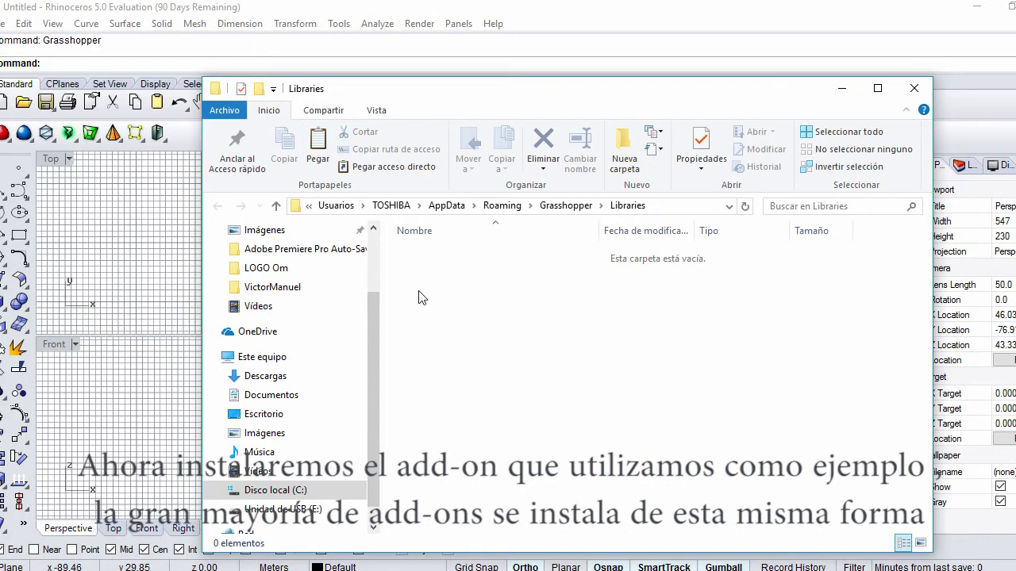
# Paste Cicada and Midi.dll into the Libraries folder and review Cicada's properties
pyautogui.hotkey('ctrl', 'v')
pyautogui.click(435, 324)
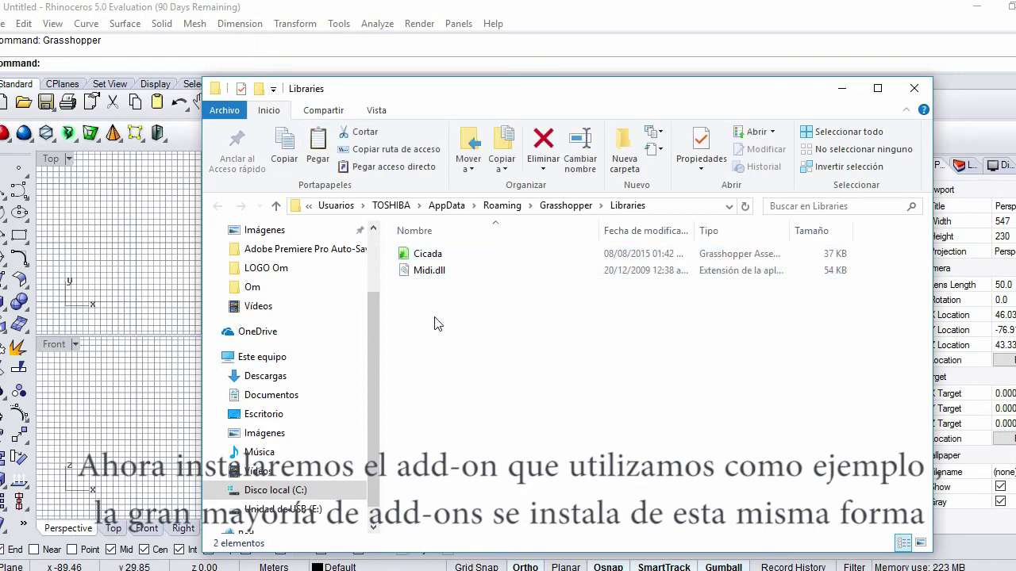
pyautogui.click(428, 255)
pyautogui.rightClick(424, 254)
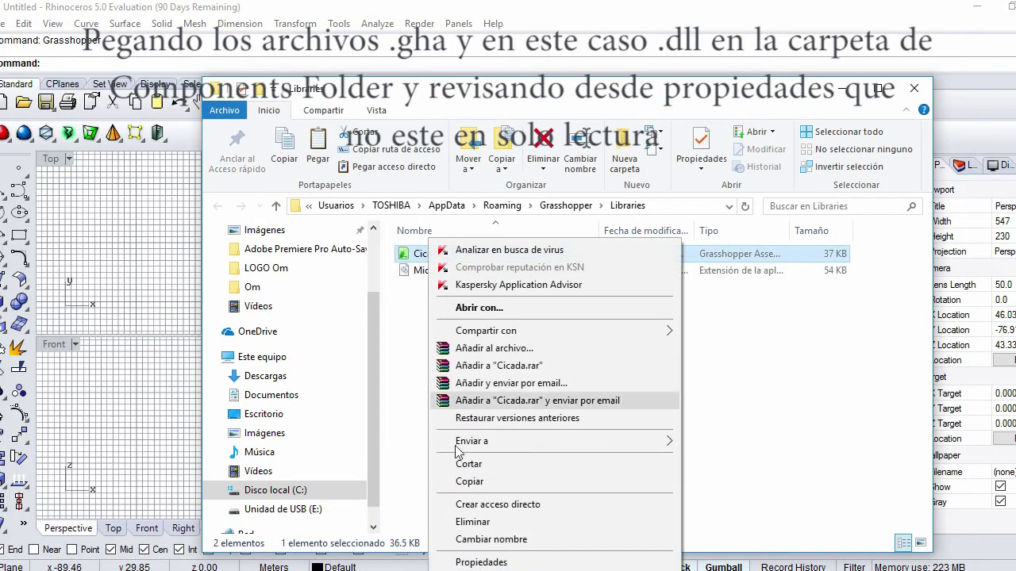
pyautogui.click(456, 560)
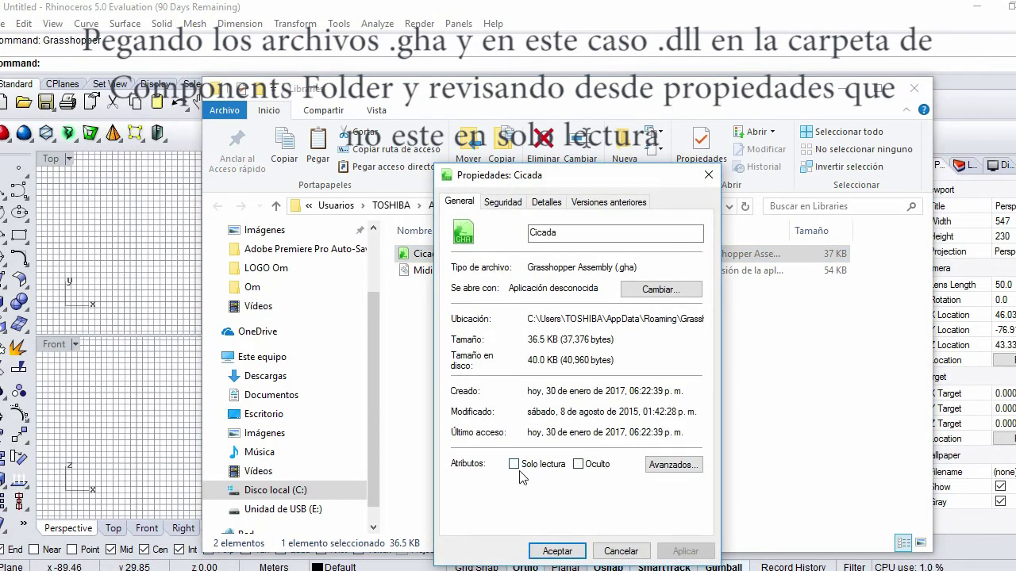
pyautogui.press('Return')
# Toggle the Solo lectura (read-only) attribute of Midi.dll and apply it
pyautogui.click(431, 272)
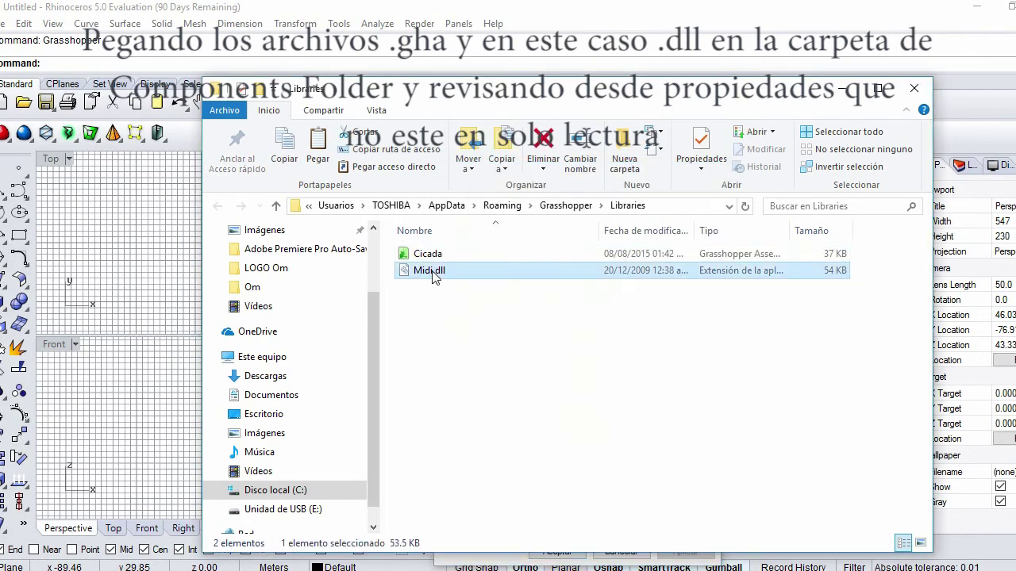
pyautogui.rightClick(431, 272)
pyautogui.click(512, 562)
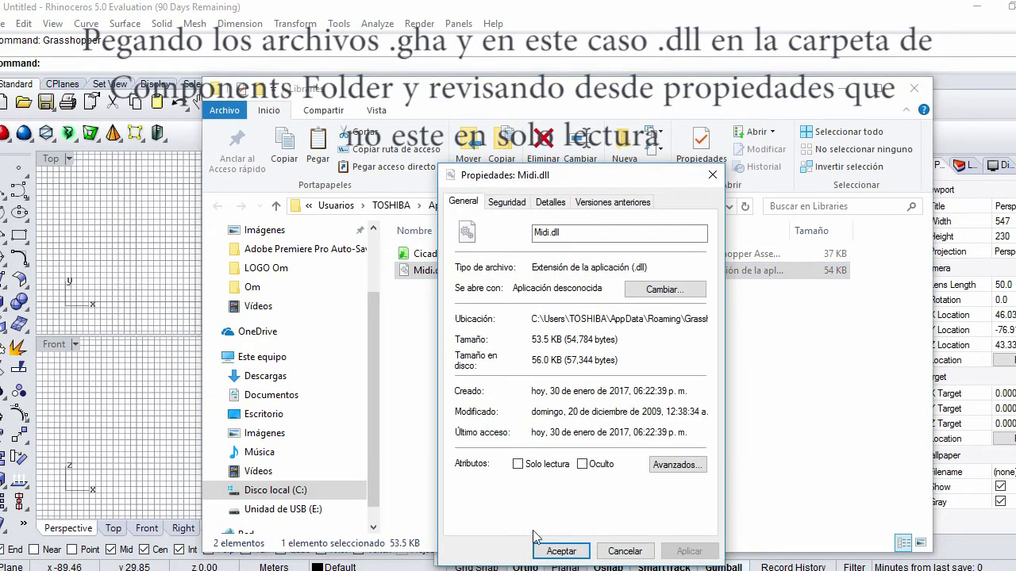
pyautogui.click(518, 465)
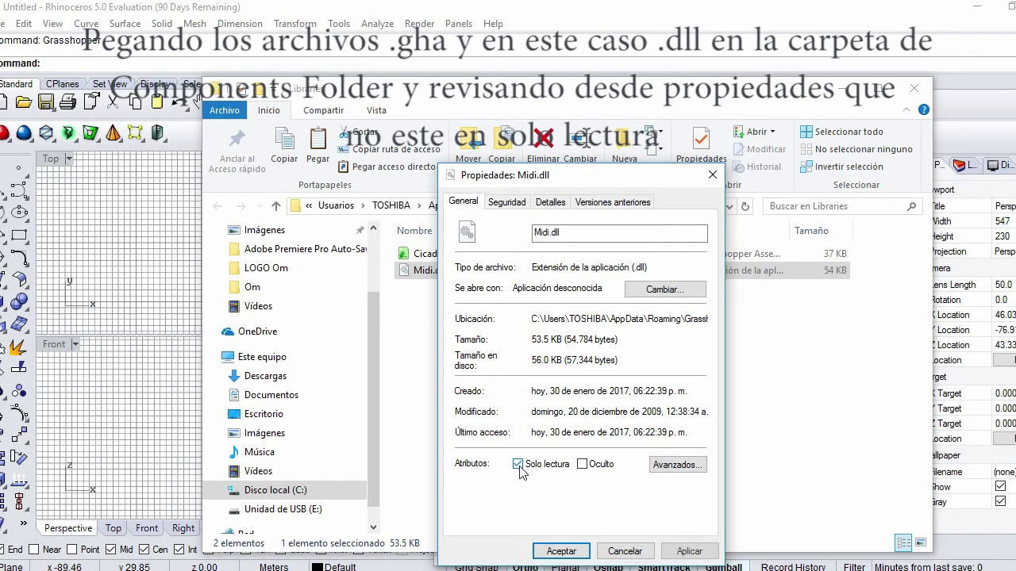
pyautogui.click(561, 551)
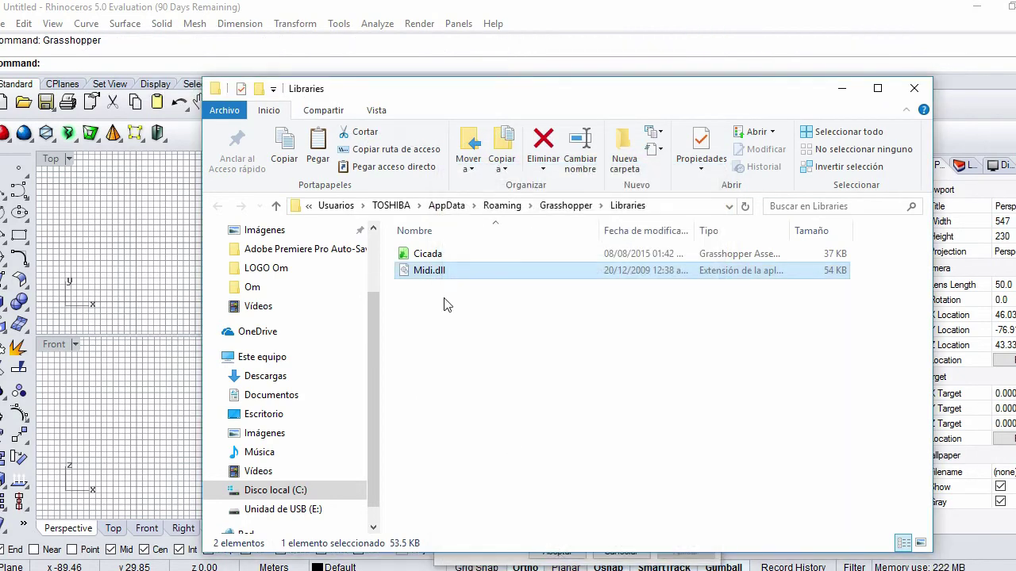
# Toggle Cicada's read-only attribute, apply it, and close the Libraries window
pyautogui.click(421, 254)
pyautogui.rightClick(428, 254)
pyautogui.click(484, 561)
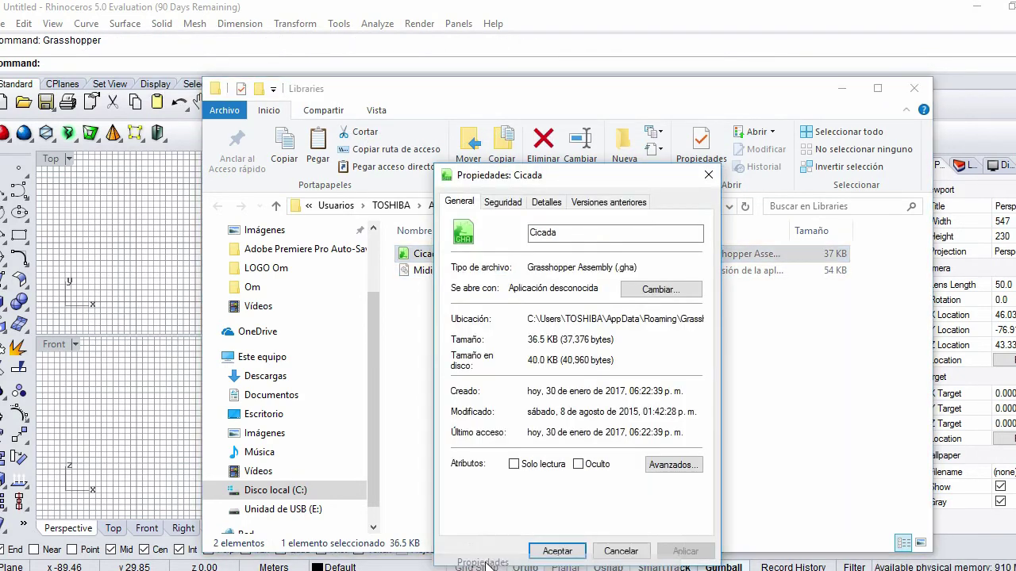
pyautogui.click(514, 465)
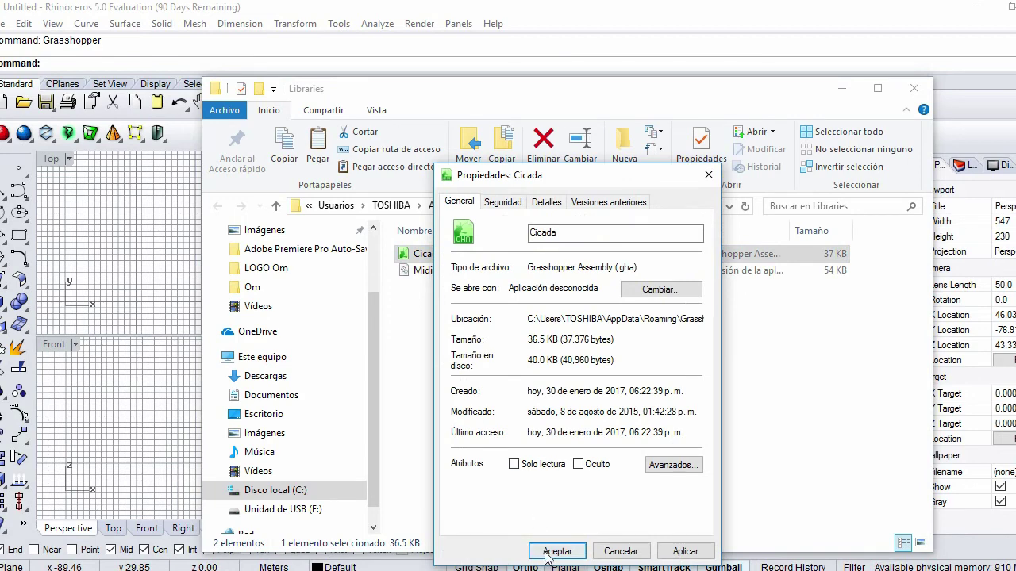
pyautogui.click(555, 550)
pyautogui.click(563, 307)
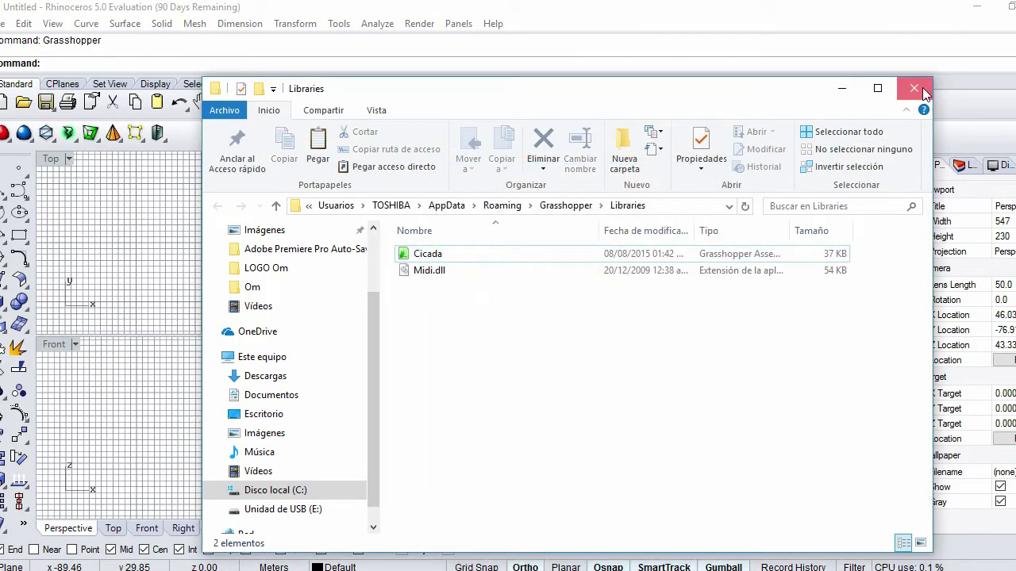
pyautogui.click(916, 88)
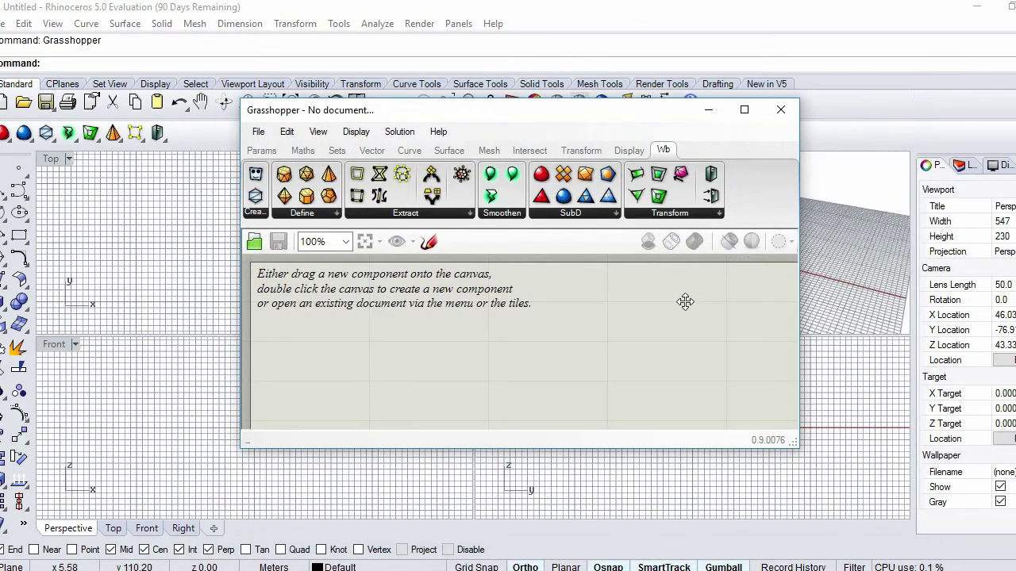
# Close Grasshopper and relaunch Rhinoceros 5, continuing the evaluation to the viewports
pyautogui.click(789, 112)
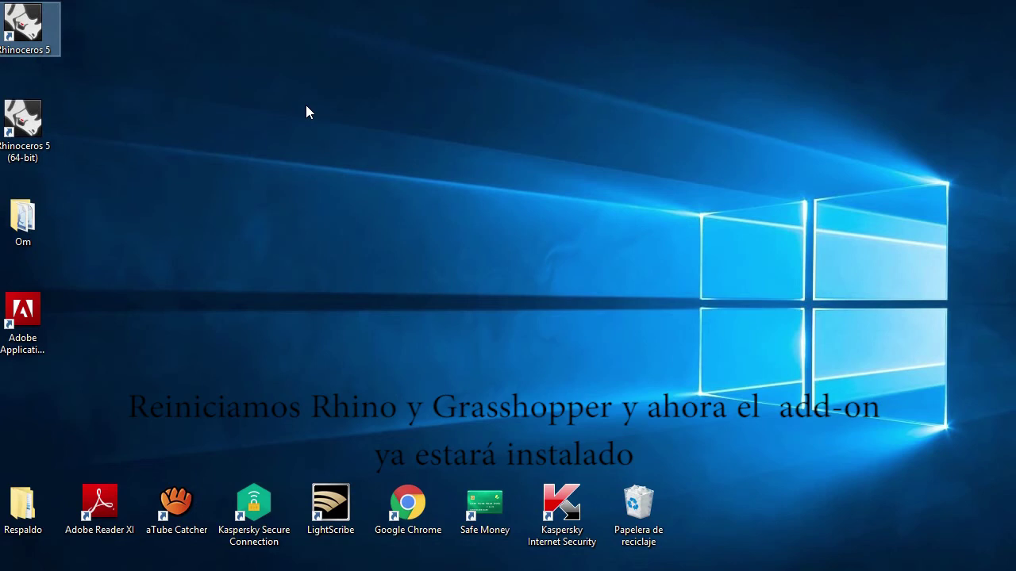
pyautogui.doubleClick(22, 32)
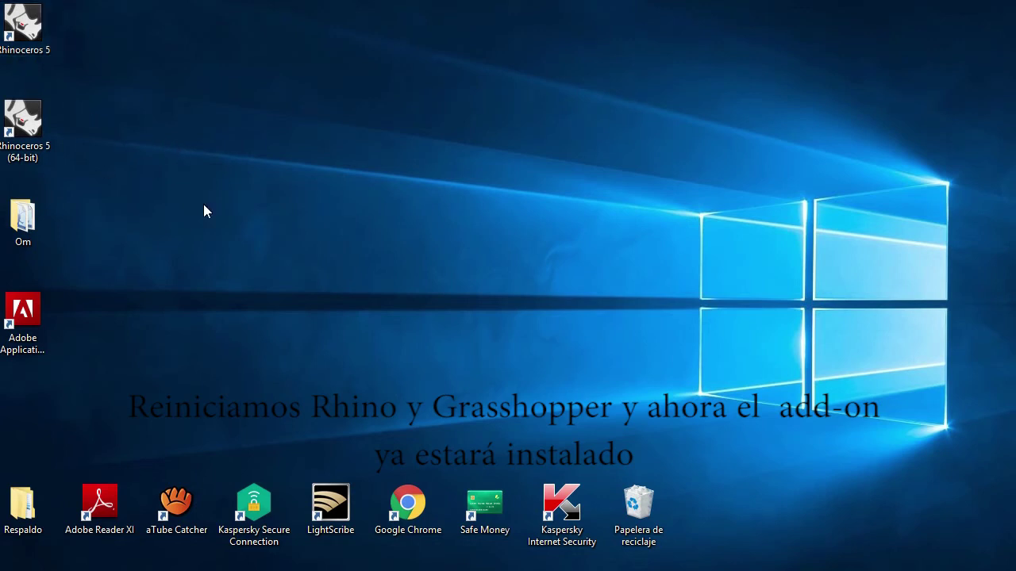
pyautogui.doubleClick(27, 36)
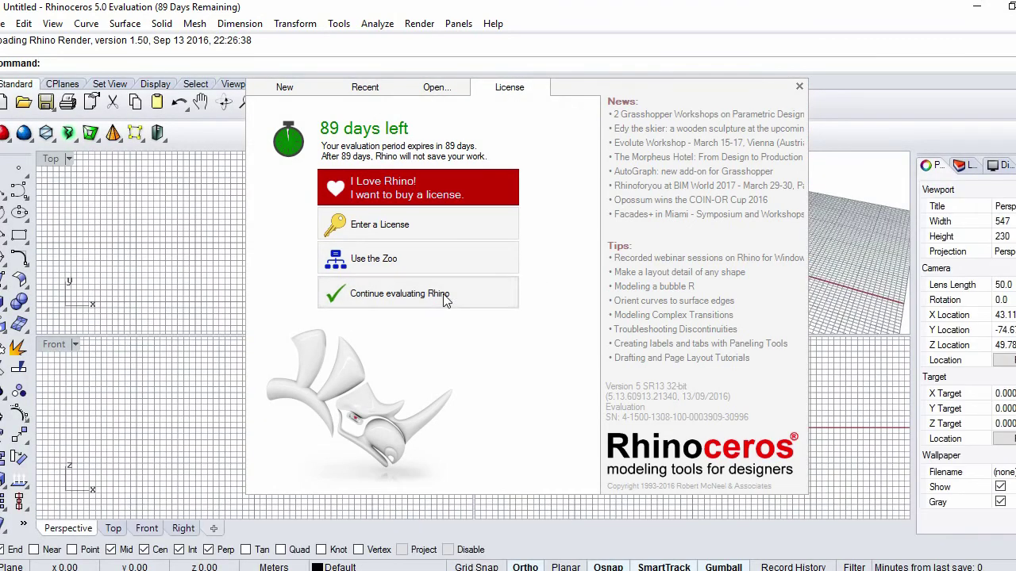
pyautogui.click(442, 298)
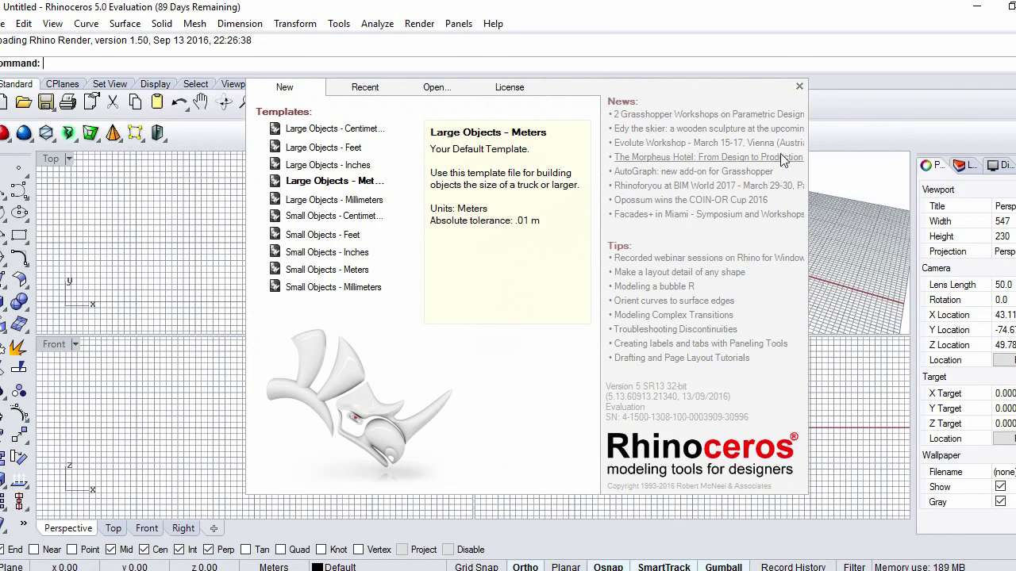
pyautogui.click(727, 74)
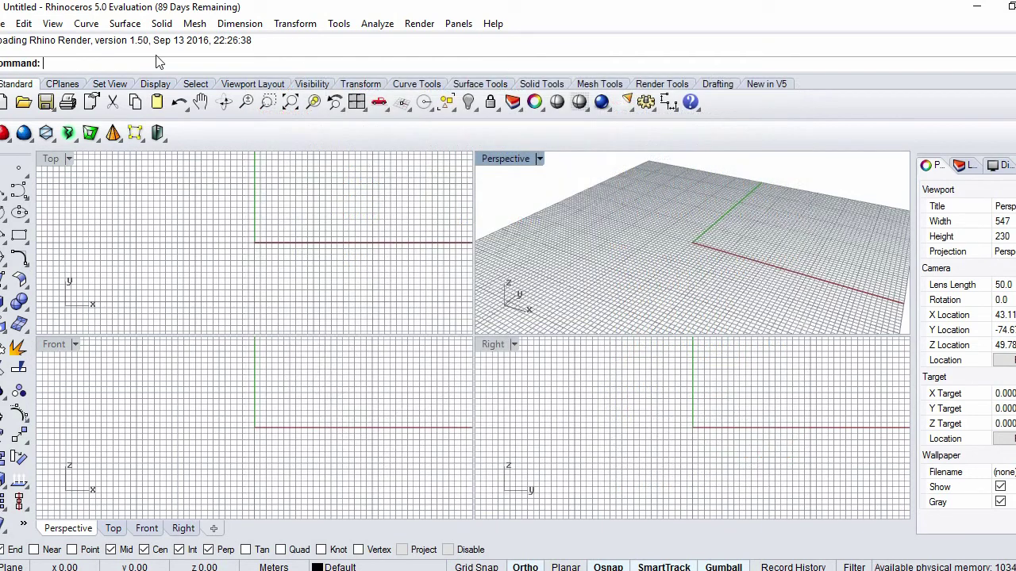
# Run the Grasshopper command from the Rhino command prompt
pyautogui.write('Ras')
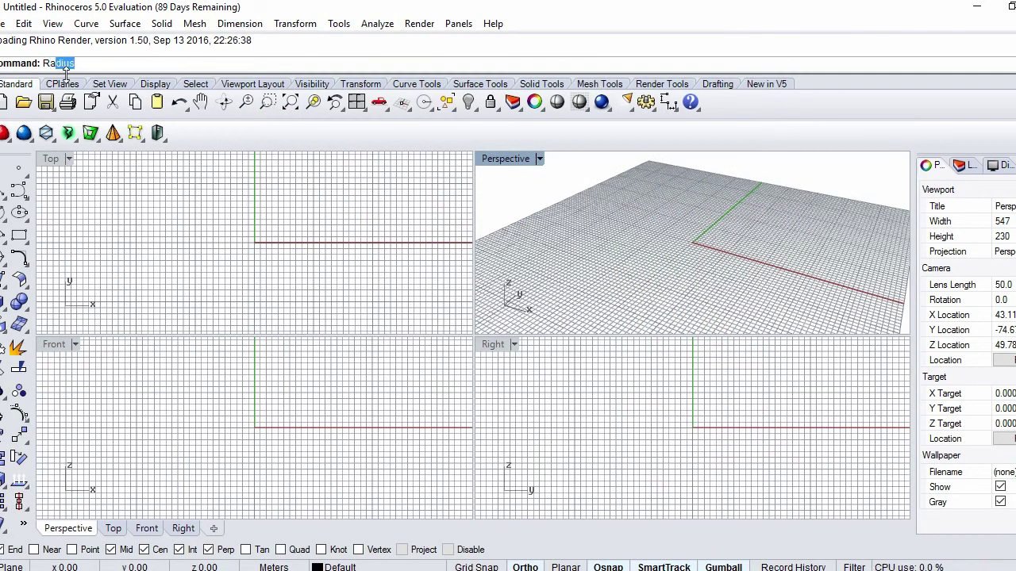
pyautogui.click(68, 79)
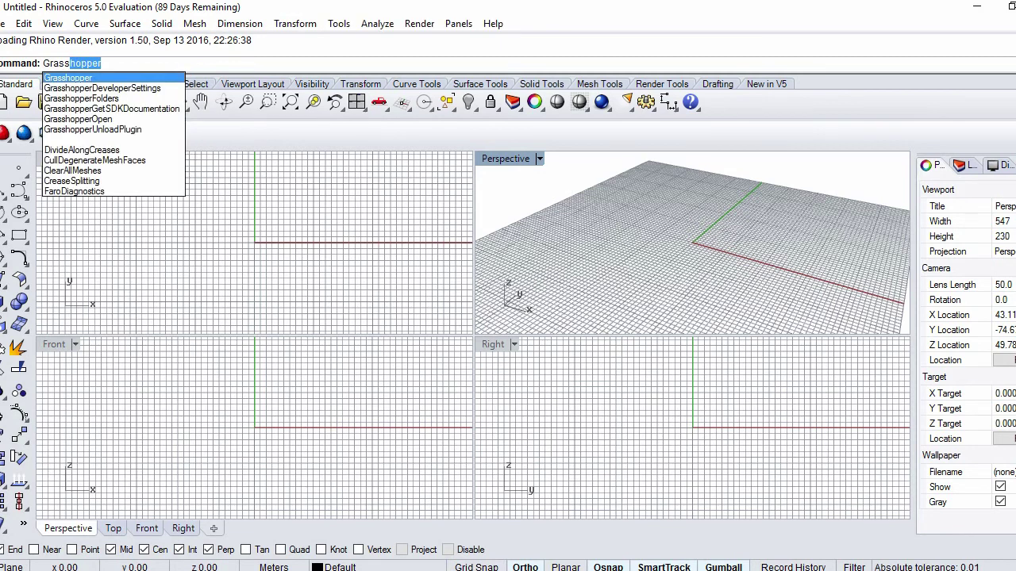
pyautogui.press('Return')
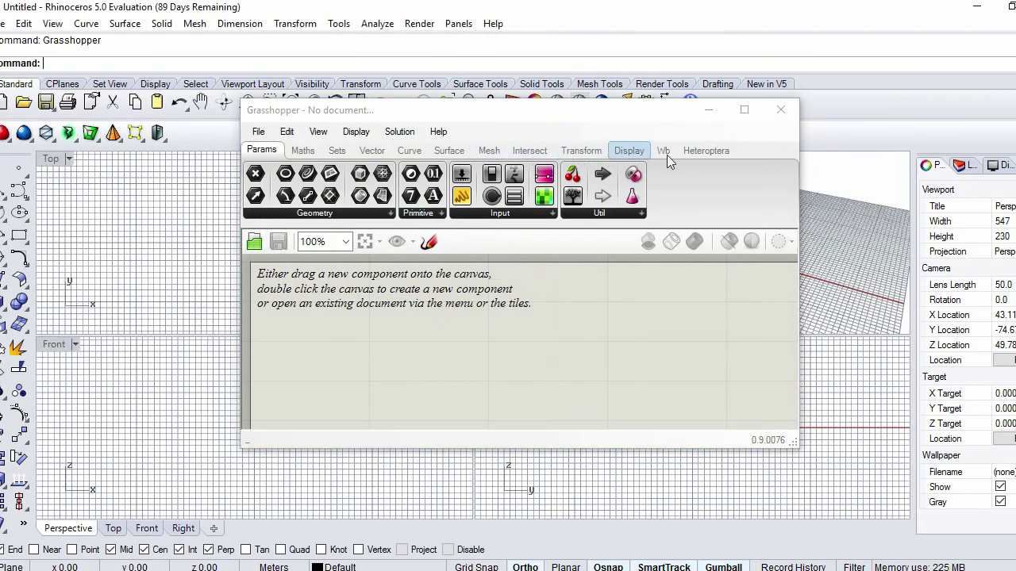
# Place the Cicada MIDI component from the Heteroptera tab's Cicada group onto the canvas
pyautogui.click(699, 150)
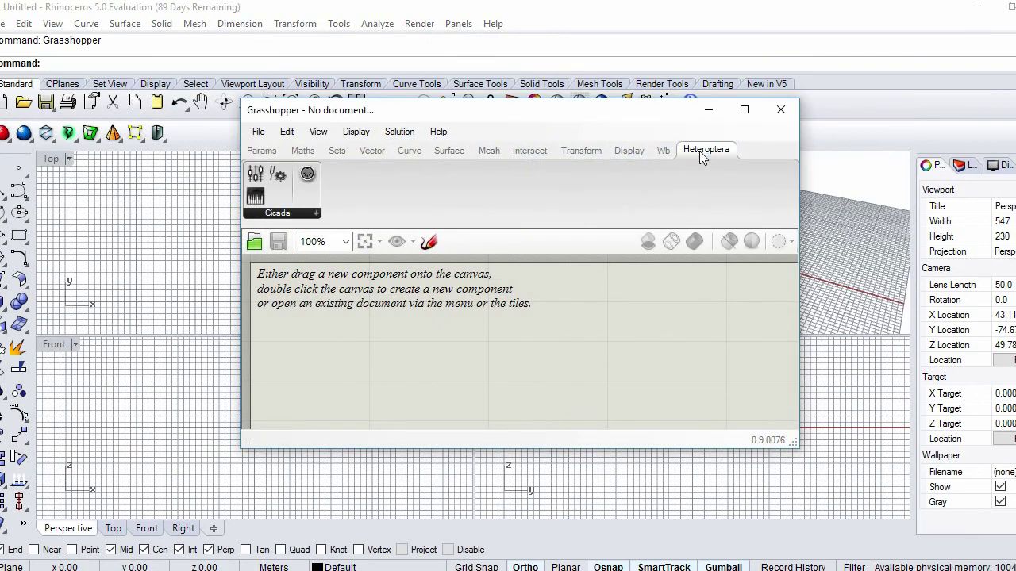
pyautogui.click(288, 213)
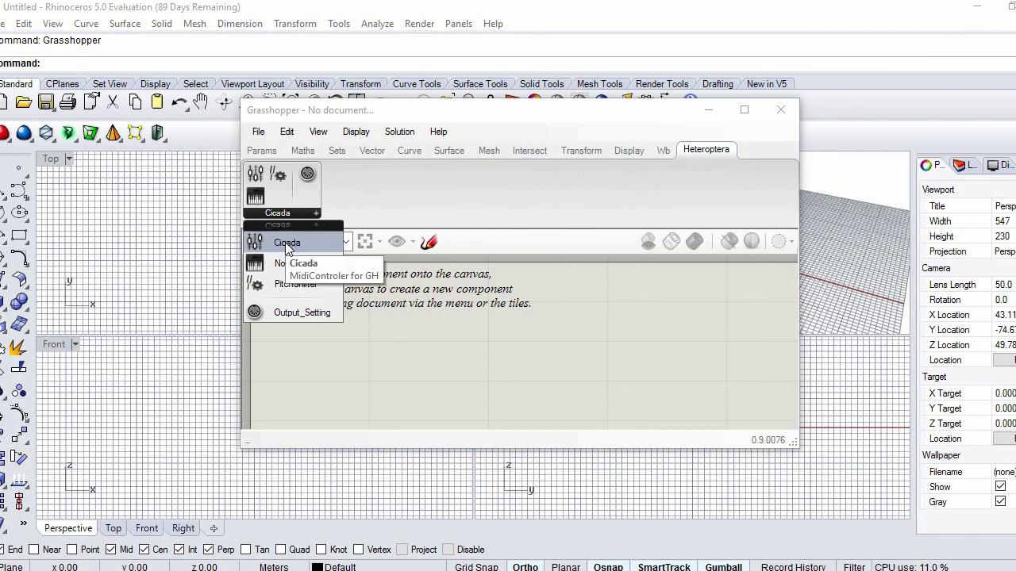
pyautogui.moveTo(287, 243); pyautogui.dragTo(408, 330)
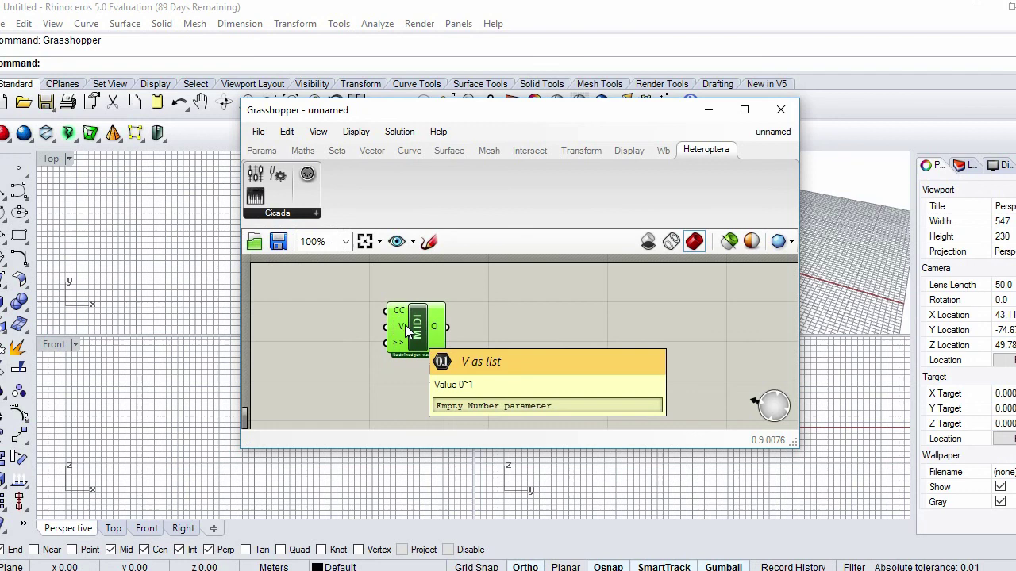
# Delete the MIDI component with Edit > Delete and close Grasshopper
pyautogui.click(287, 133)
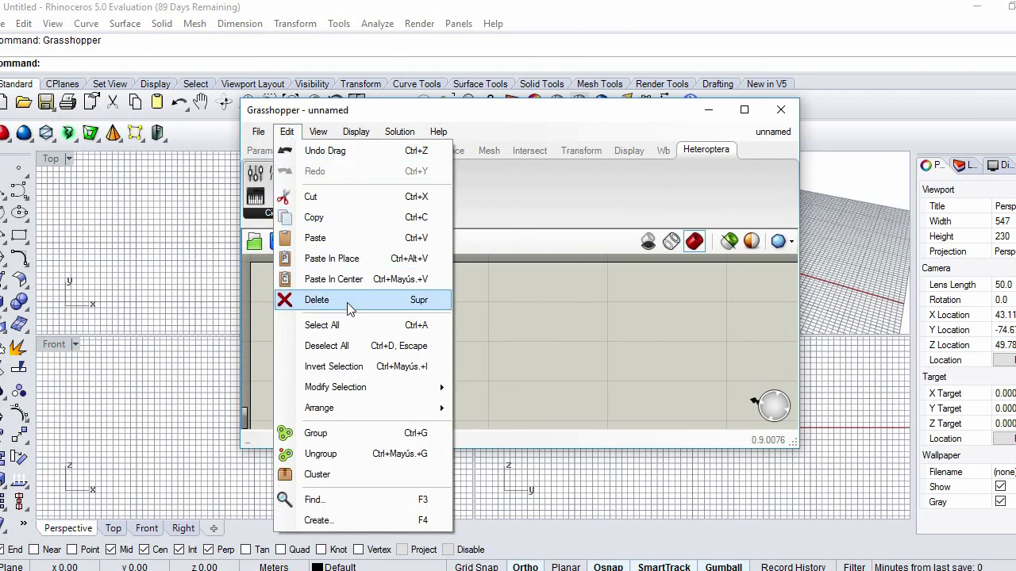
pyautogui.click(349, 299)
pyautogui.click(665, 150)
pyautogui.click(700, 153)
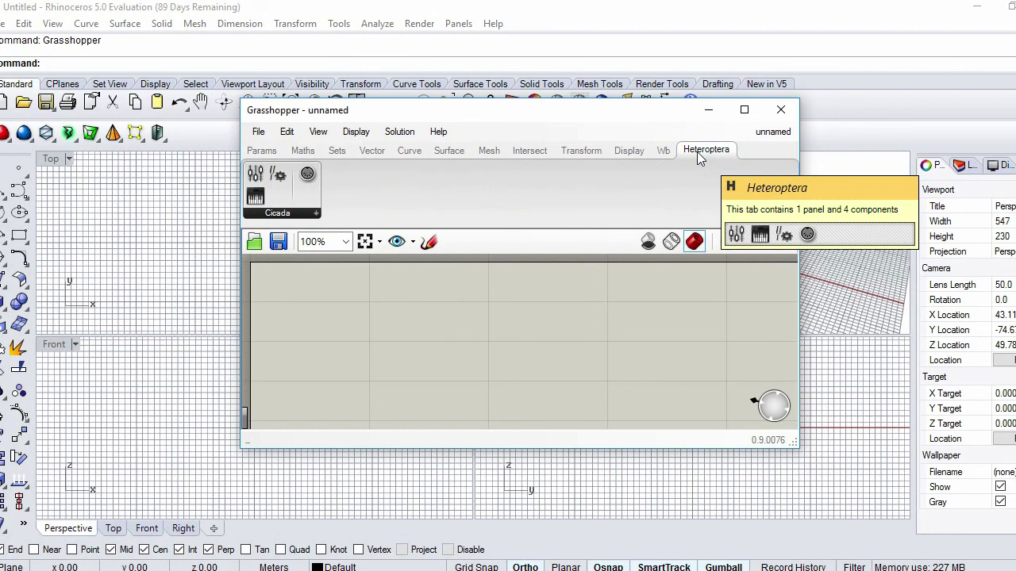
pyautogui.click(781, 111)
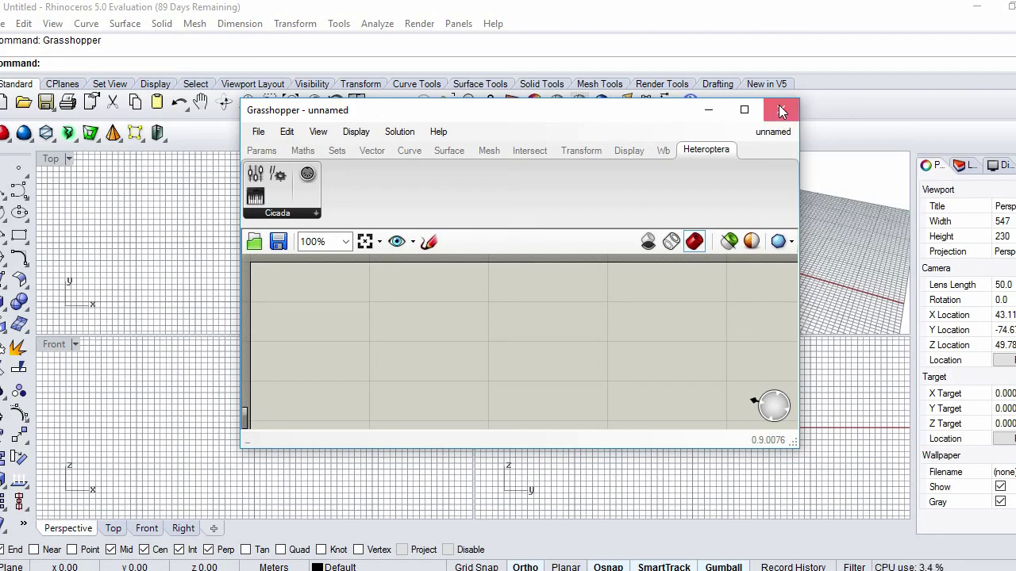